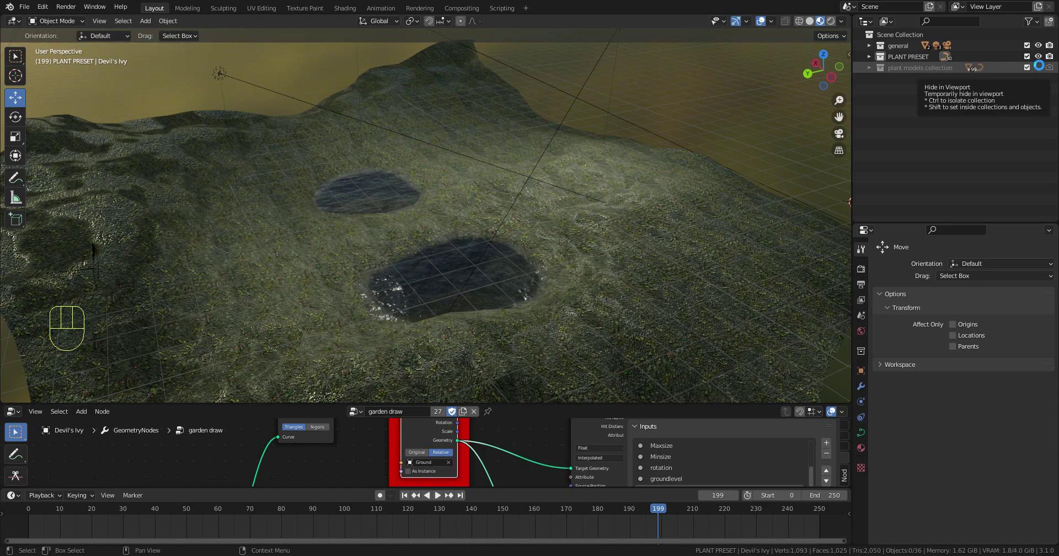
Step: Show the plant models collection in the viewport, look over the source plant models, and hide the collection again
left_click(1039, 67)
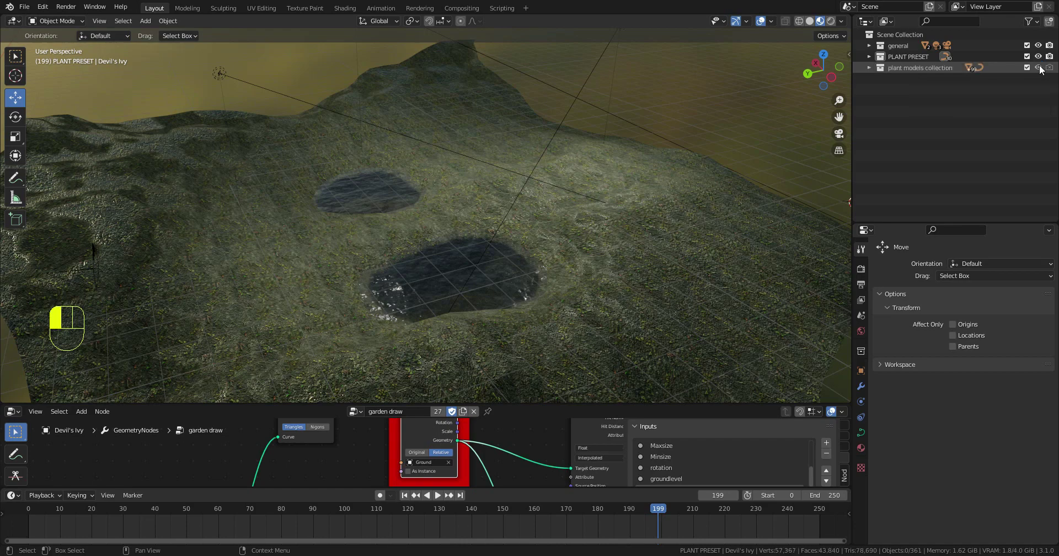
middle_click_drag(612, 155, 546, 267)
middle_click_drag(511, 198, 548, 259, "shift")
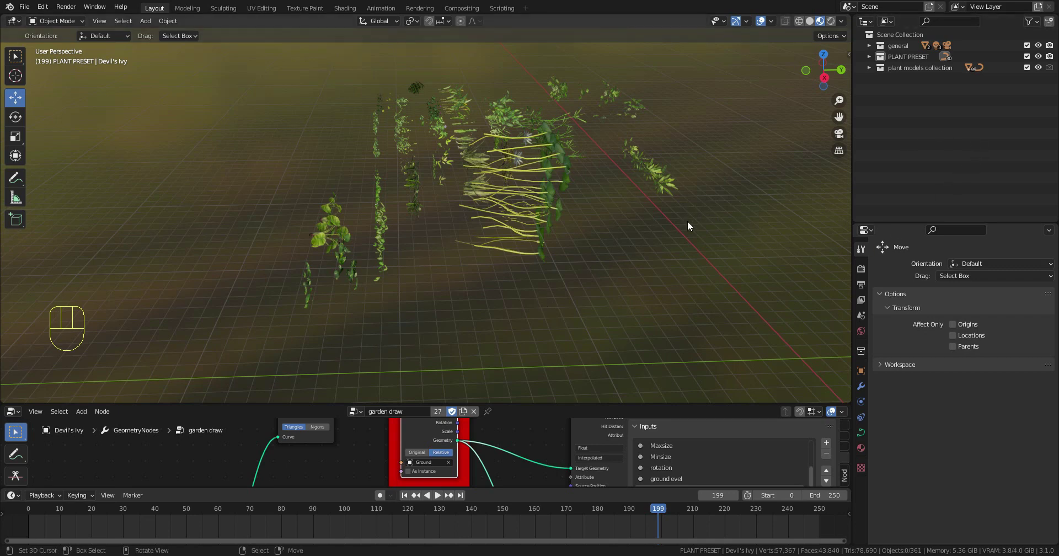
middle_click_drag(687, 221, 624, 243)
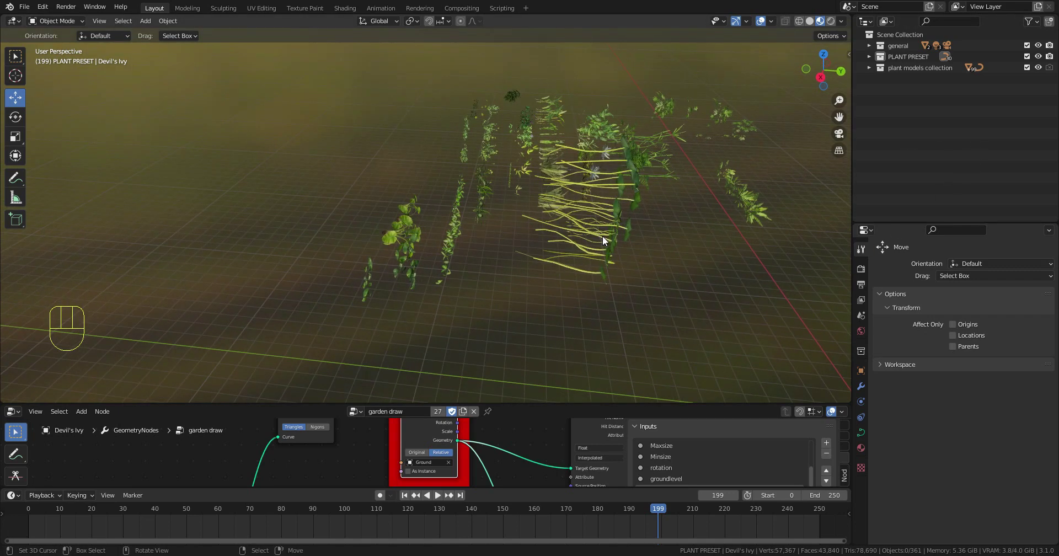
left_click(1039, 68)
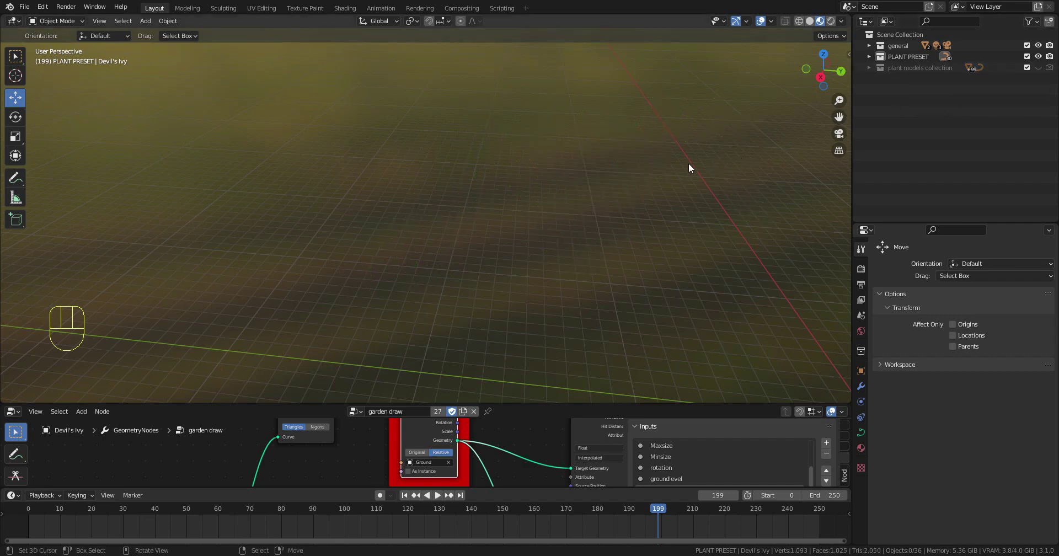
Step: Examine the terrain and its two ponds from several angles
middle_click_drag(759, 198, 434, 294)
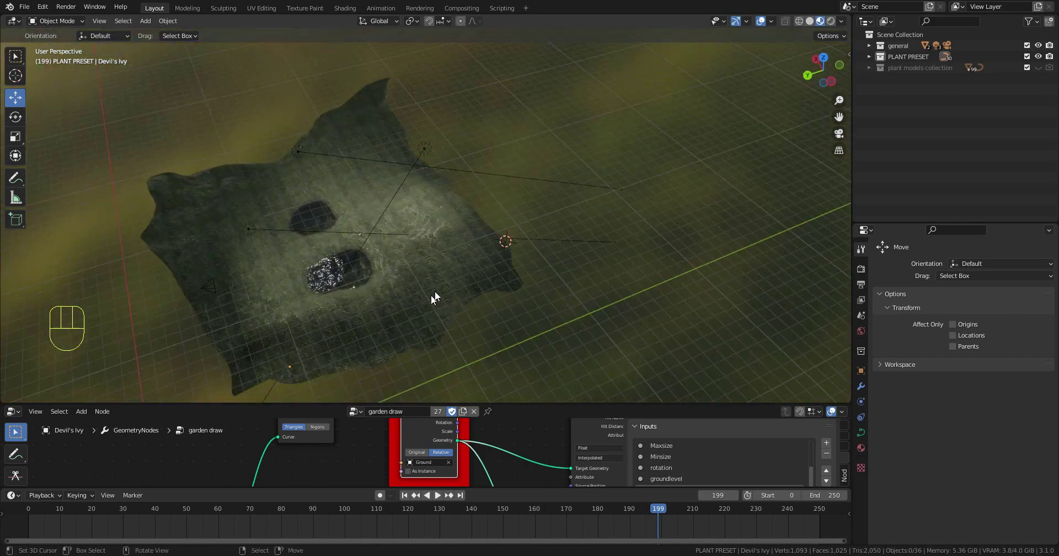
scroll(442, 280, "up", 4)
middle_click_drag(670, 210, 890, 180, "shift")
middle_click_drag(697, 250, 690, 197, "shift")
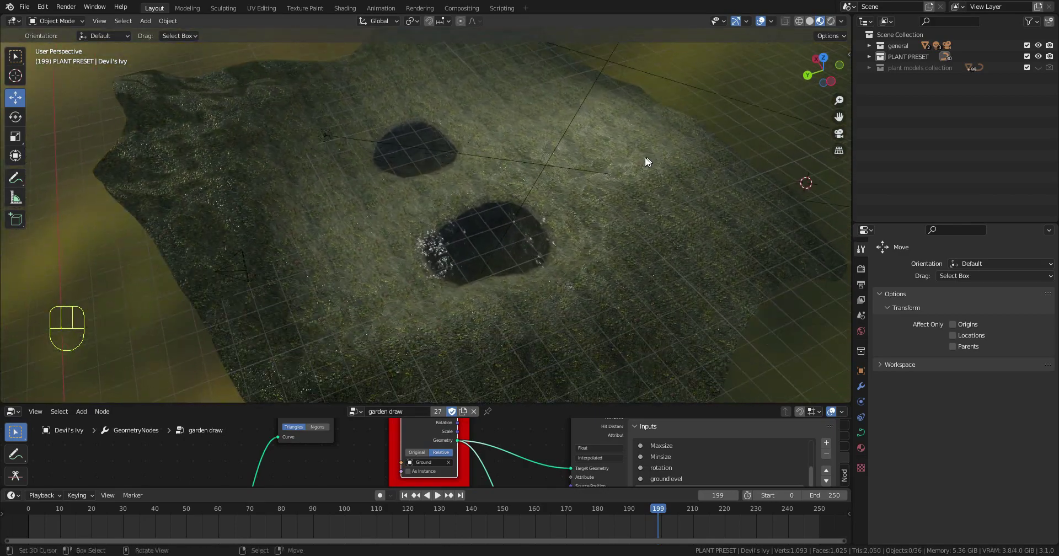
middle_click_drag(645, 162, 557, 102)
middle_click_drag(634, 193, 425, 30, "shift")
middle_click_drag(447, 513, 465, 512)
middle_click_drag(508, 243, 618, 336)
middle_click_drag(618, 287, 685, 287, "shift")
mouse_move(648, 292)
middle_mouse_down()
mouse_move(639, 277)
mouse_move(649, 275)
middle_mouse_up()
Step: Expand the PLANT PRESET collection, select all of its objects and switch them to Edit Mode
left_click(869, 57)
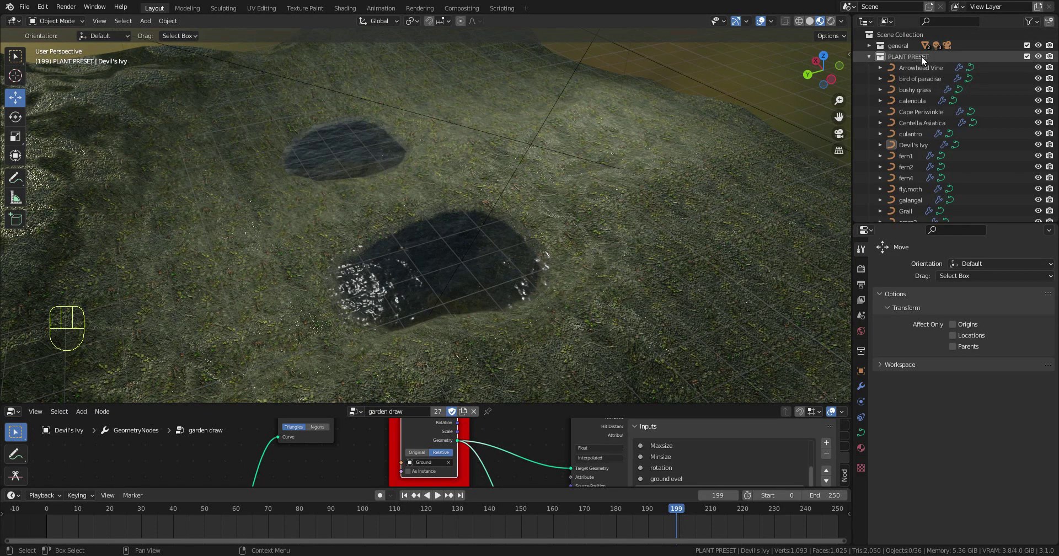
left_click(915, 110)
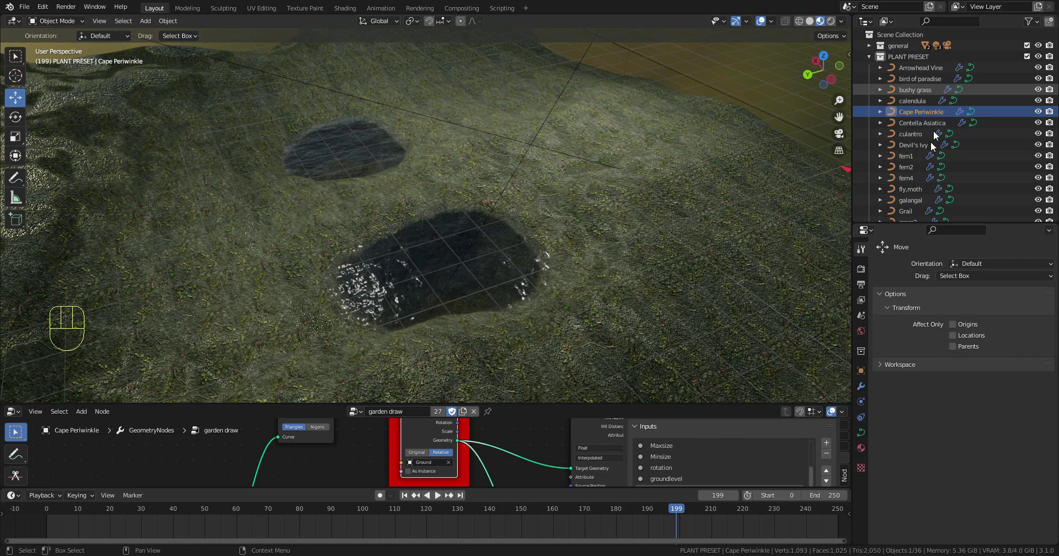
right_click(905, 55)
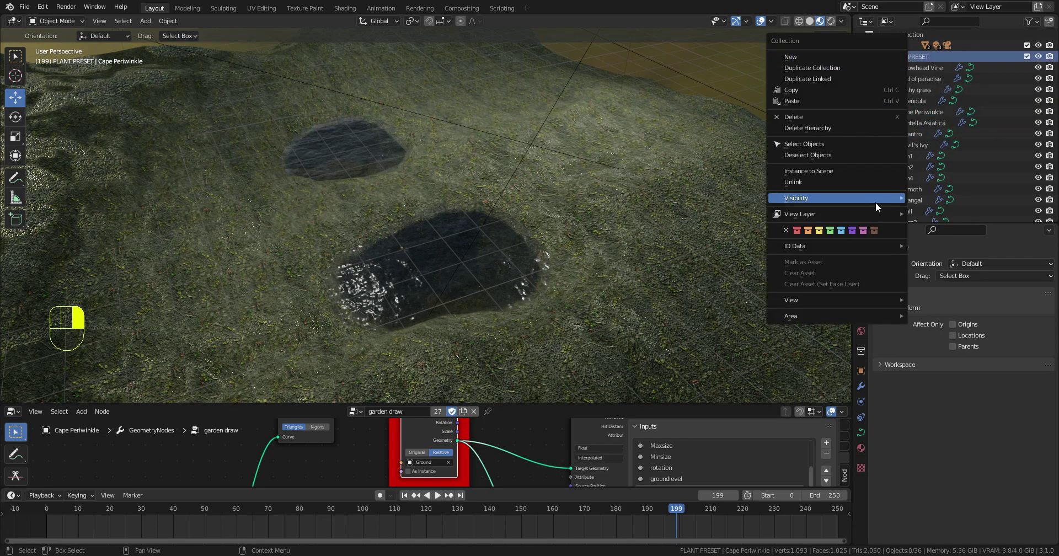
left_click(830, 144)
left_click(44, 22)
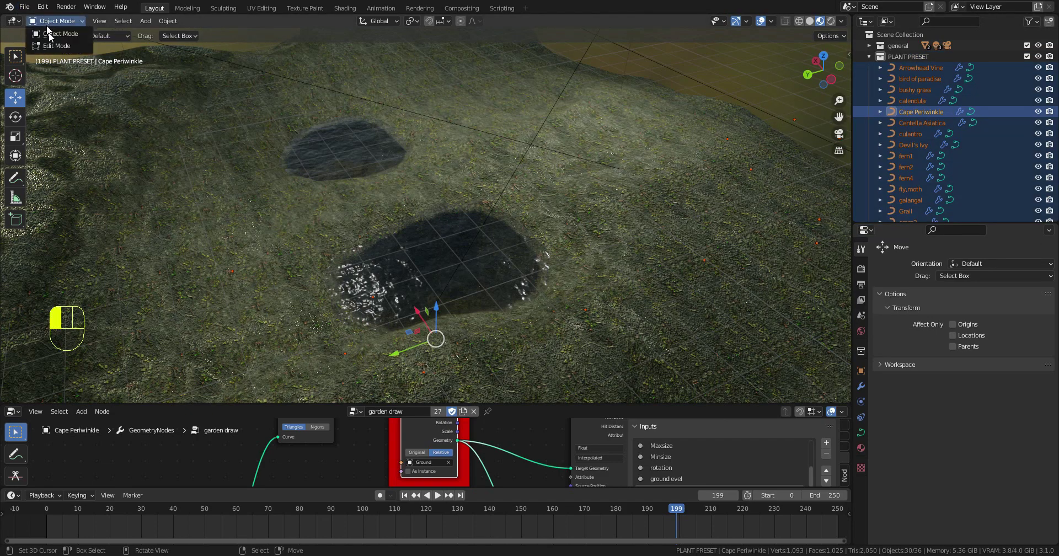
left_click(49, 46)
mouse_move(693, 214)
middle_mouse_down()
mouse_move(725, 262)
mouse_move(704, 230)
middle_mouse_up()
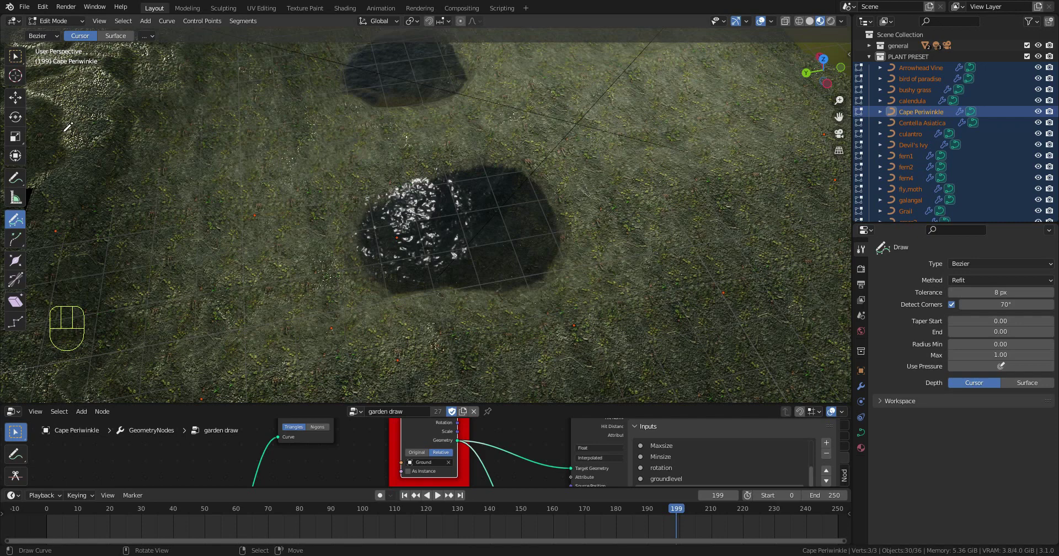
key("t")
key("t")
Step: Draw a closed freehand outline for the Cape Periwinkle preset on the ground beside the larger pond
left_click(919, 112)
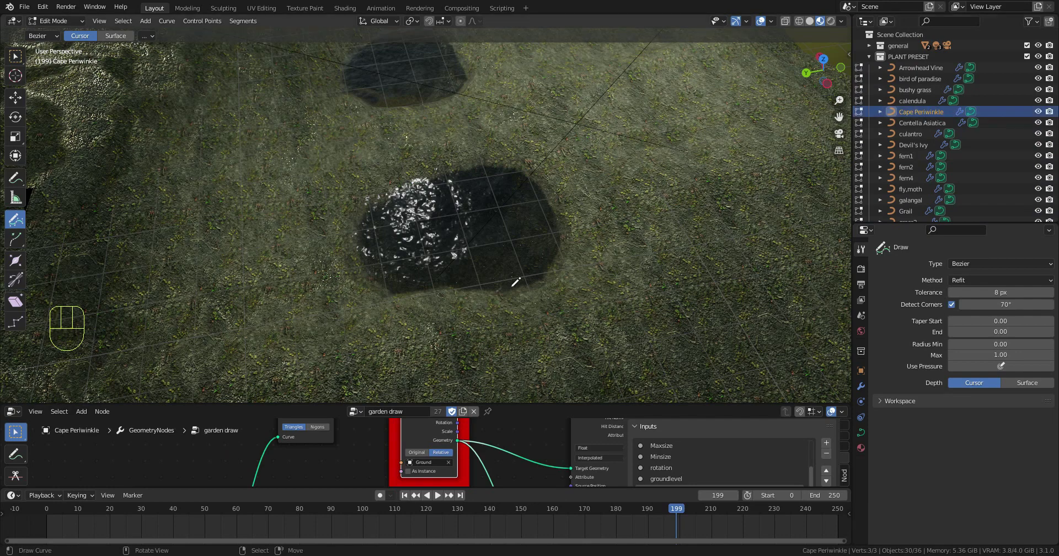
mouse_move(516, 342)
middle_mouse_down()
mouse_move(553, 283)
mouse_move(569, 183)
middle_mouse_up()
scroll(629, 220, "up", 2)
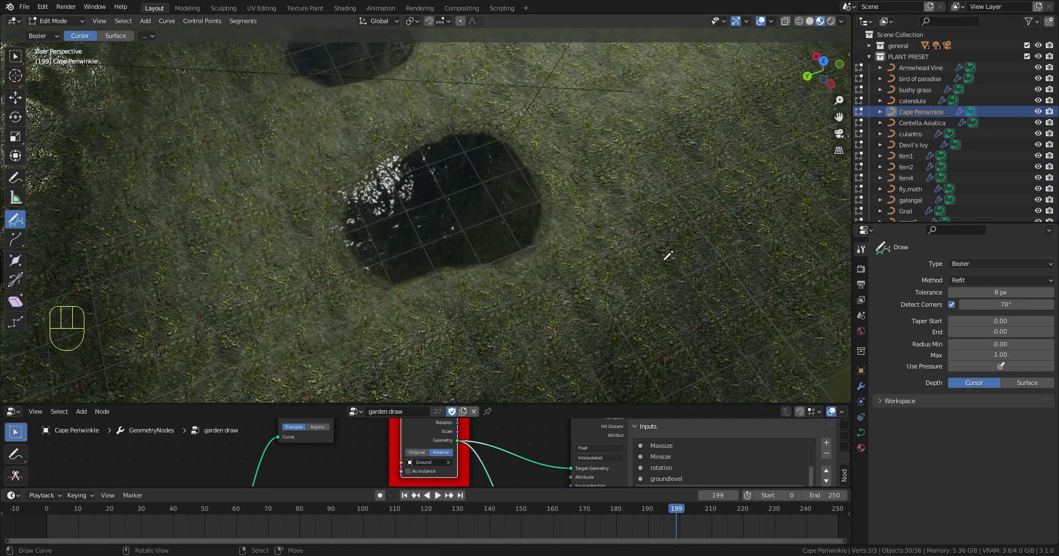
left_click_drag(701, 247, 600, 328)
left_click_drag(566, 186, 637, 48)
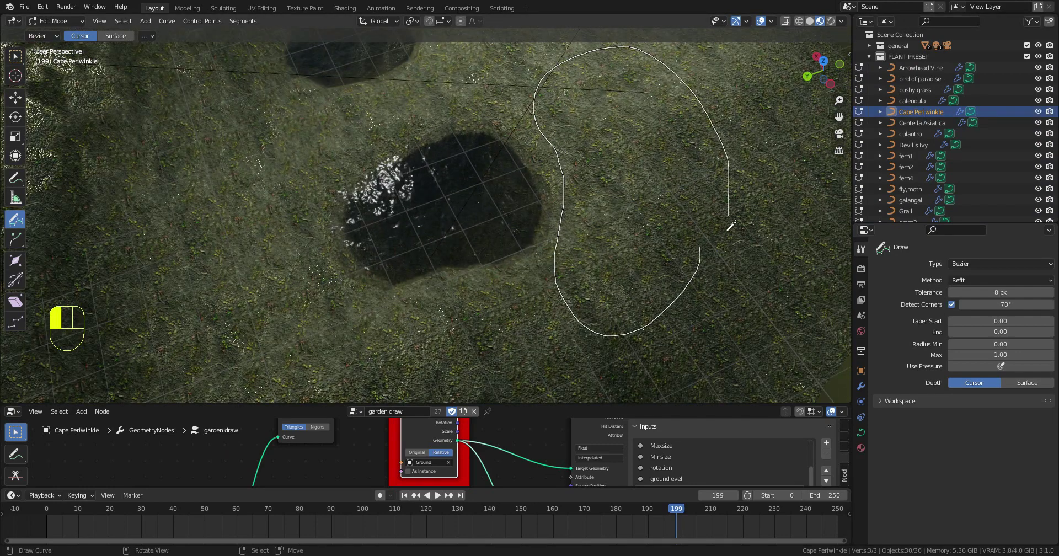
left_click_drag(710, 255, 709, 256)
Step: Hide the viewport overlays and inspect the Cape Periwinkle patch up close and from above
mouse_move(694, 307)
middle_mouse_down()
mouse_move(728, 258)
mouse_move(619, 175)
mouse_move(681, 178)
middle_mouse_up()
scroll(620, 176, "up", 4)
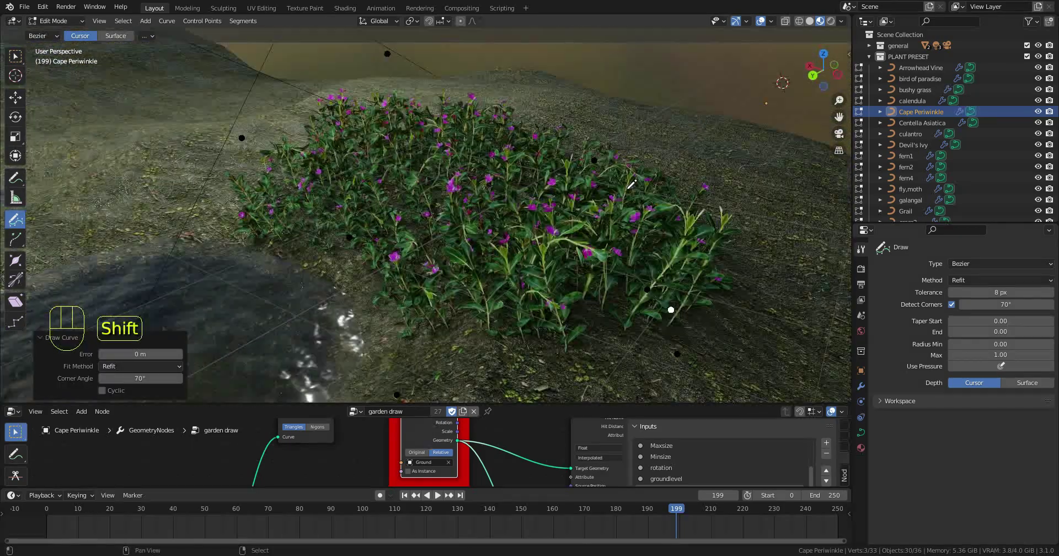
key("alt+shift+z")
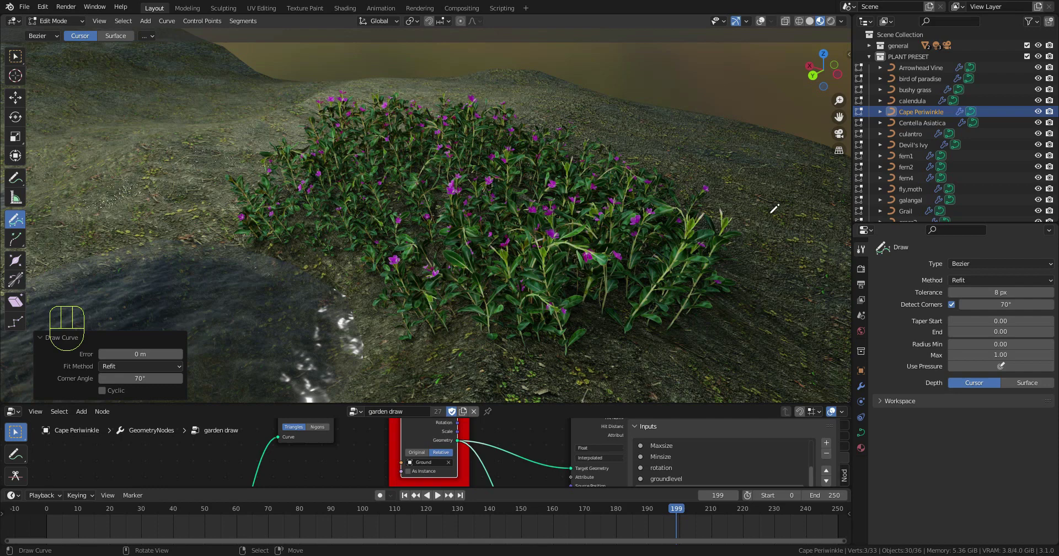
scroll(666, 144, "down", 4)
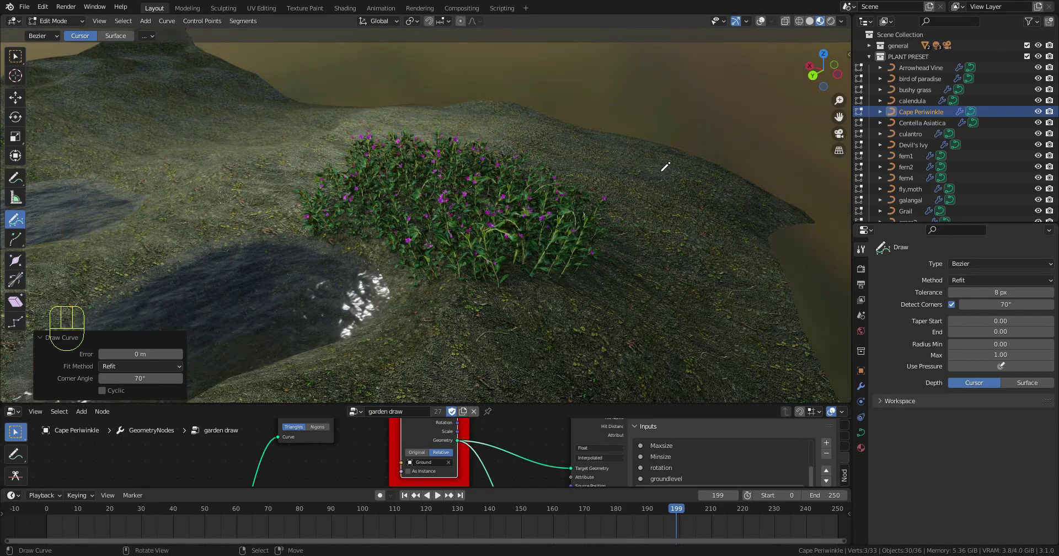
middle_click_drag(660, 180, 651, 202)
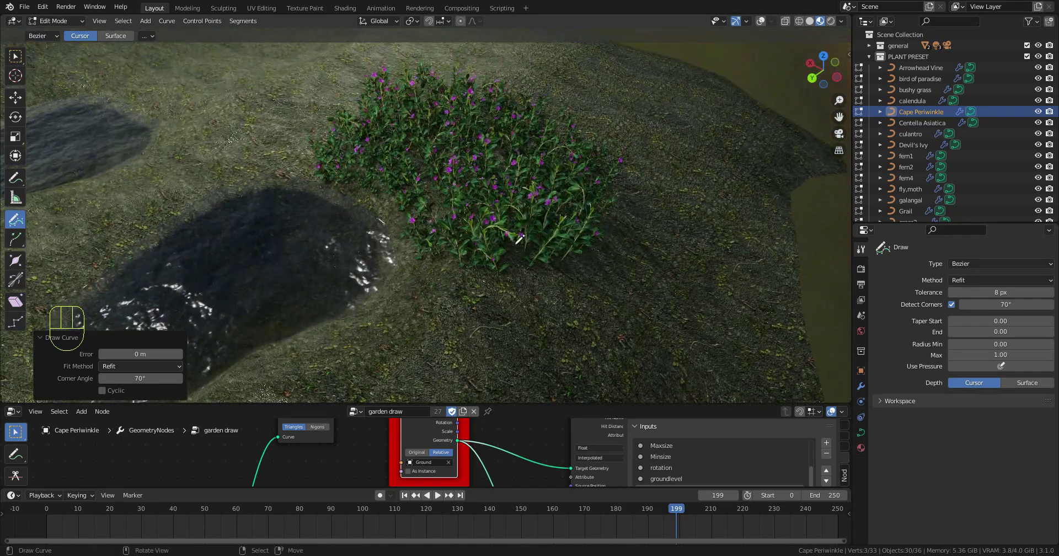
Step: Try to draw a Centella Asiatica patch next to the periwinkles with Cursor depth, show the overlays again and undo the drawing
left_click(912, 123)
left_click_drag(478, 359, 579, 266)
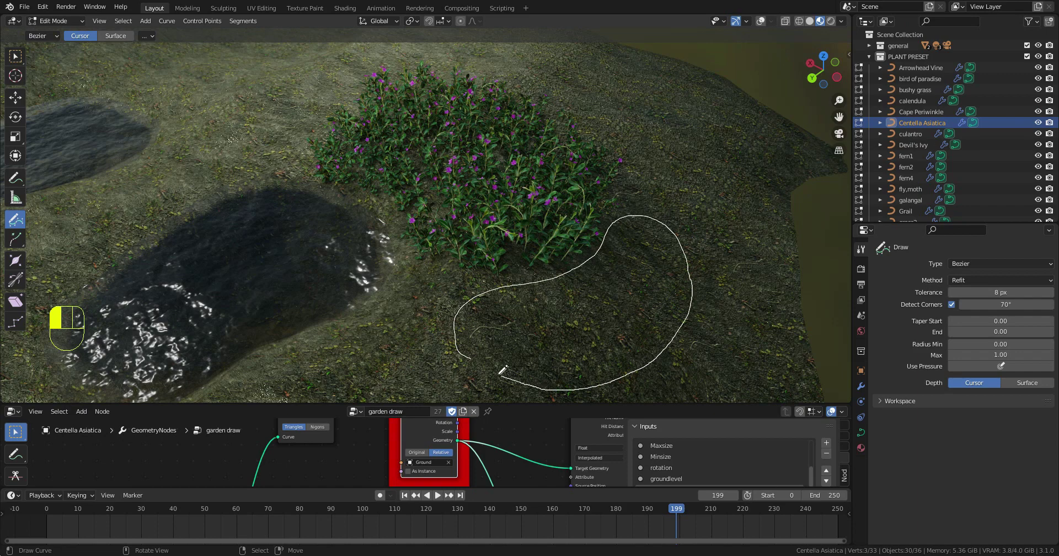
left_click_drag(503, 370, 478, 362)
middle_click_drag(648, 215, 602, 248)
left_click(761, 20)
key("ctrl+z")
key("ctrl+z")
middle_click_drag(602, 249, 657, 226, "shift")
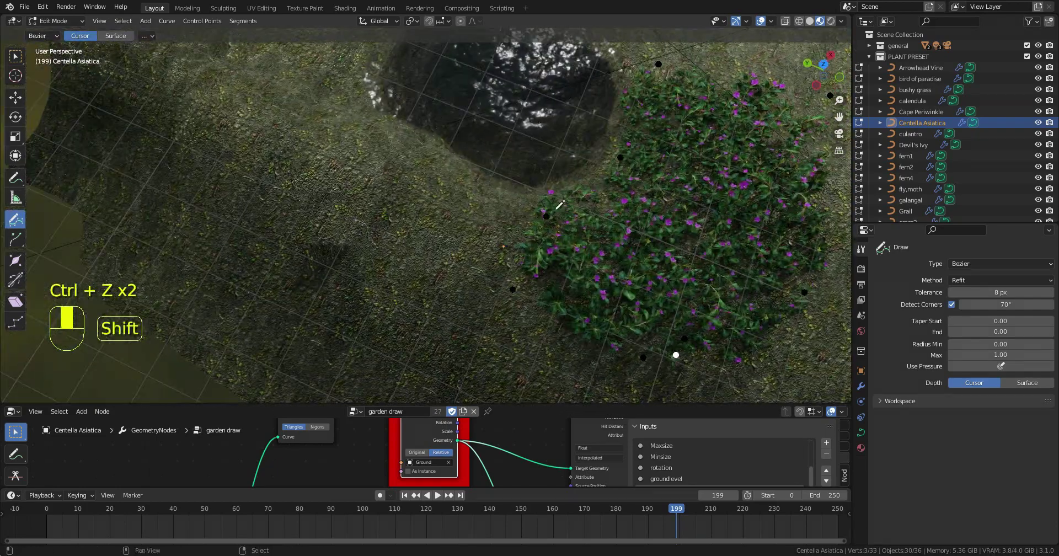
key("ctrl+z")
Step: Set the curve drawing depth to Surface, try a patch outline beside the periwinkles and undo that stroke
left_click(116, 36)
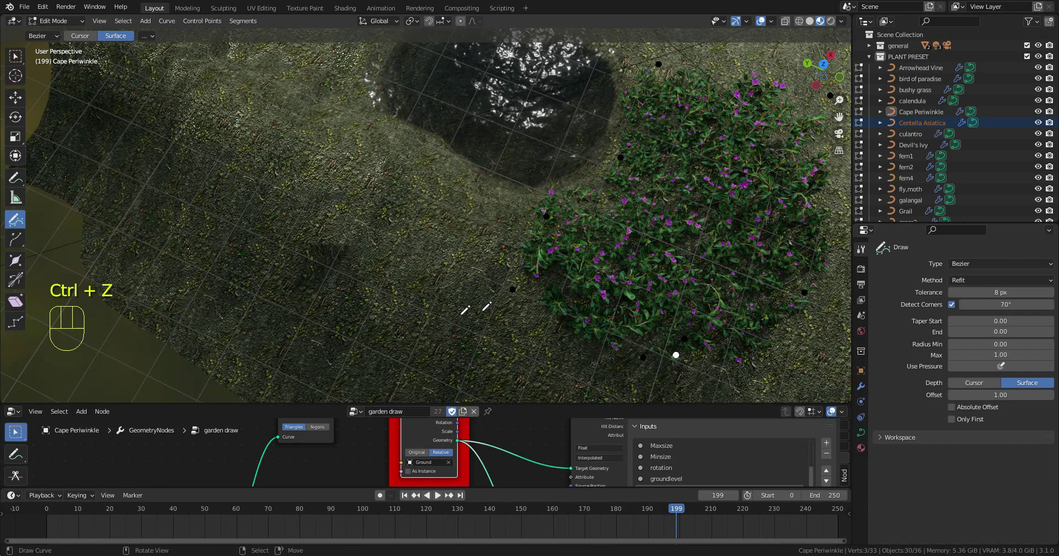
left_click_drag(345, 294, 490, 319)
mouse_move(510, 291)
middle_mouse_down()
mouse_move(610, 300)
mouse_move(560, 343)
middle_mouse_up()
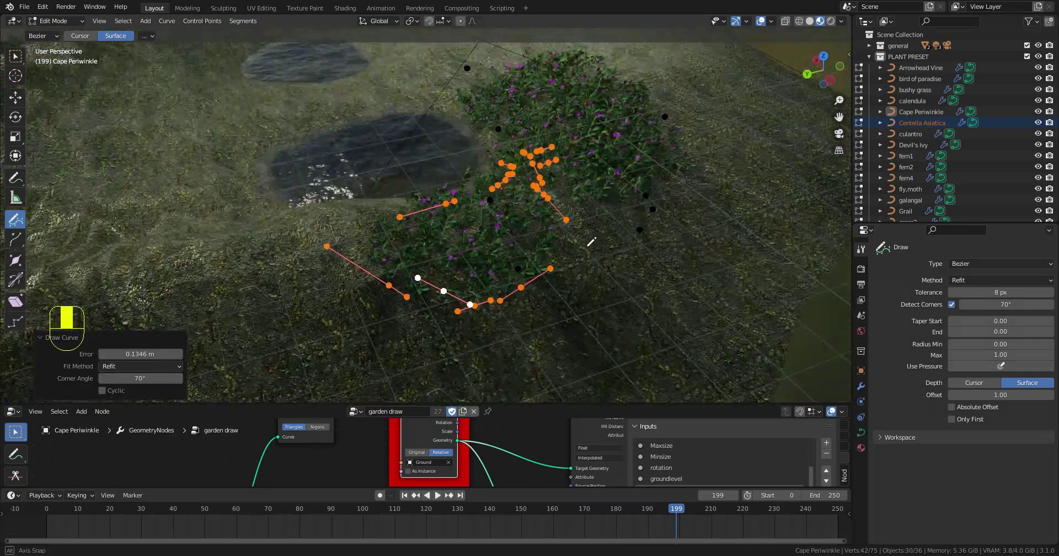
key("ctrl+z")
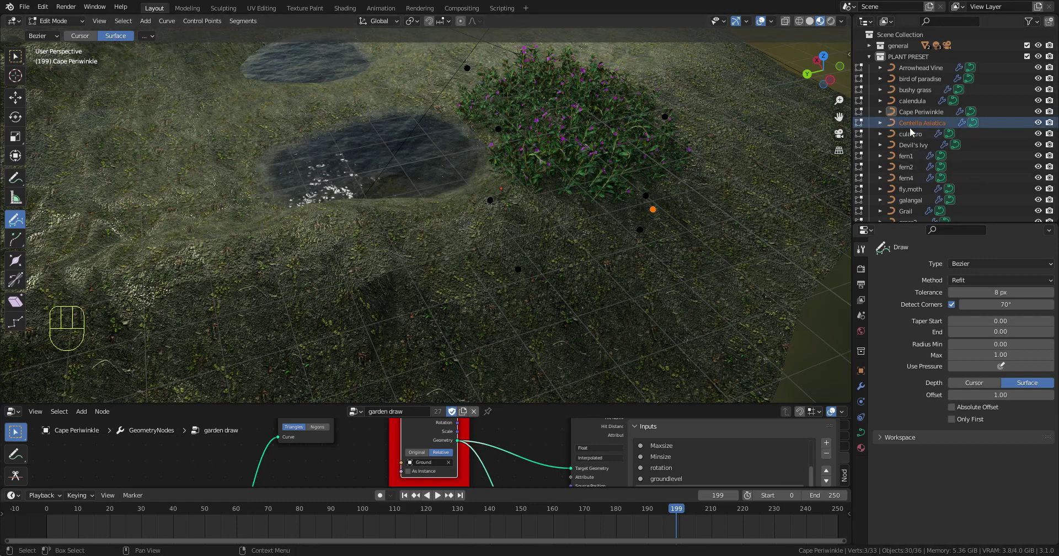
Step: Try another closed outline on the open slope with the Cape Periwinkle preset still active, and undo it
middle_click_drag(596, 178, 582, 255)
mouse_move(497, 376)
left_mouse_down()
mouse_move(405, 359)
mouse_move(634, 296)
mouse_move(480, 368)
left_mouse_up()
mouse_move(638, 296)
middle_mouse_down()
mouse_move(646, 257)
mouse_move(402, 282)
middle_mouse_up()
key("ctrl+z")
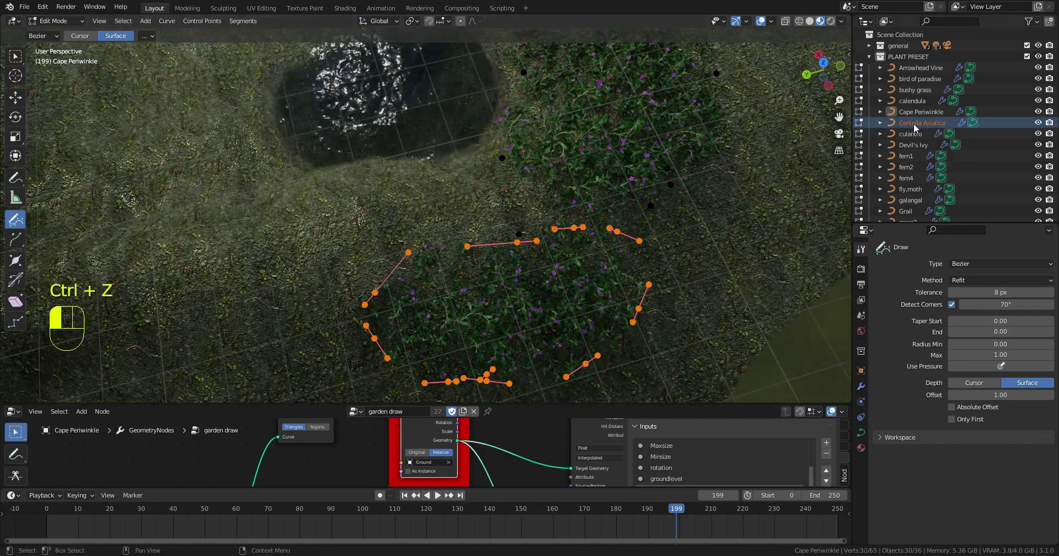
key("ctrl+z")
key("ctrl+z")
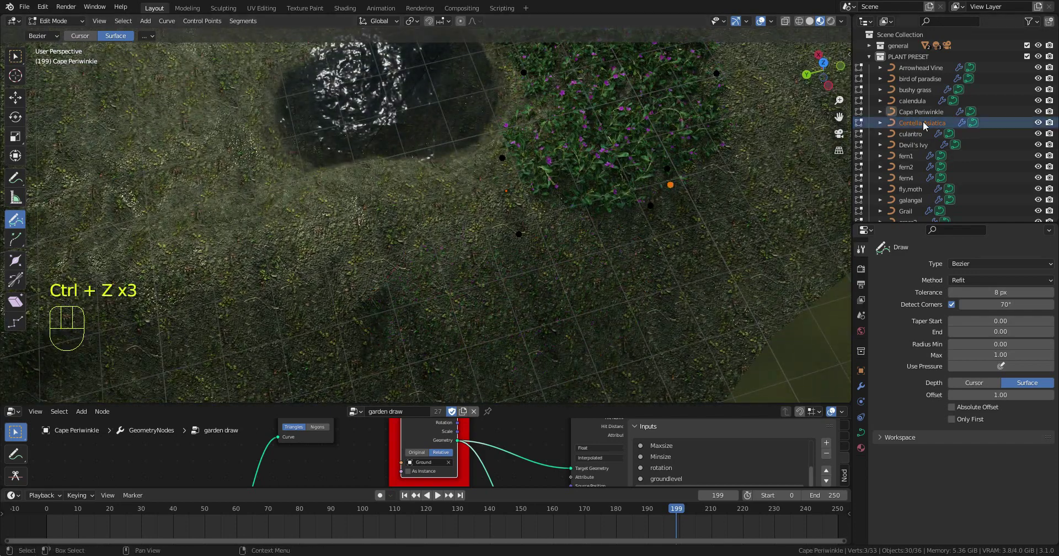
Step: Draw a closed Centella Asiatica outline on the slope just beyond the periwinkle patch
mouse_move(459, 358)
left_mouse_down()
mouse_move(492, 232)
mouse_move(381, 345)
left_mouse_up()
mouse_move(694, 275)
middle_mouse_down()
mouse_move(696, 237)
mouse_move(677, 236)
mouse_move(712, 235)
middle_mouse_up()
Step: Draw a Devil's Ivy outline between the larger pond and the Centella Asiatica patch, and hide the viewport overlays
left_click(915, 146)
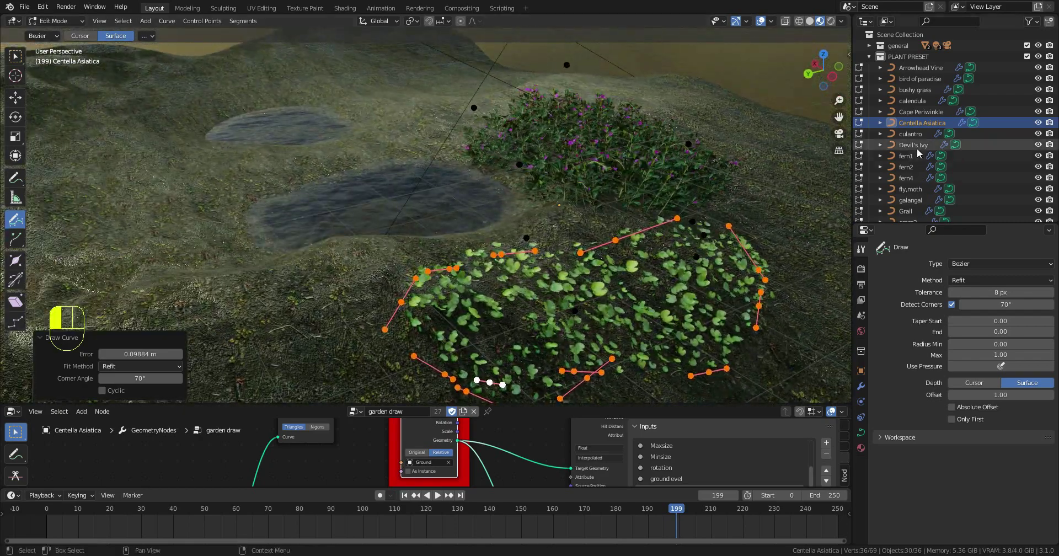
middle_click_drag(783, 221, 778, 298)
mouse_move(362, 236)
left_mouse_down()
mouse_move(613, 176)
mouse_move(387, 287)
left_mouse_up()
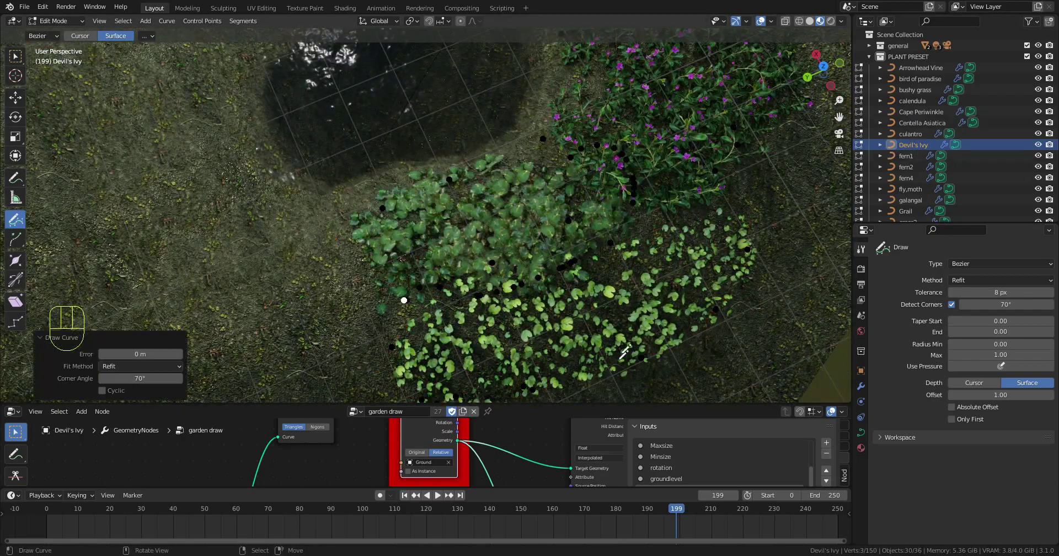
mouse_move(386, 287)
middle_mouse_down()
mouse_move(686, 296)
mouse_move(591, 318)
middle_mouse_up()
left_click(761, 22)
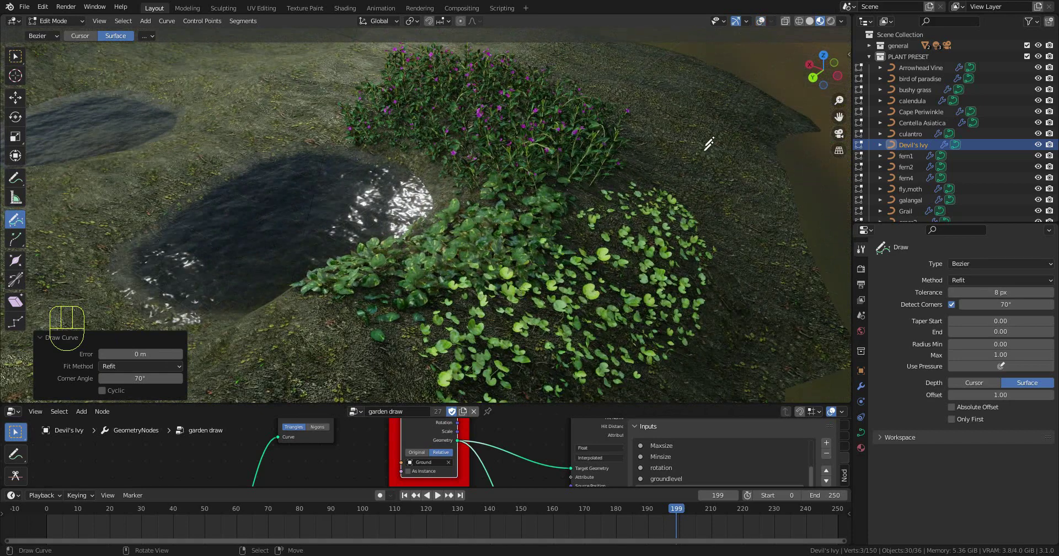
scroll(655, 175, "up", 3)
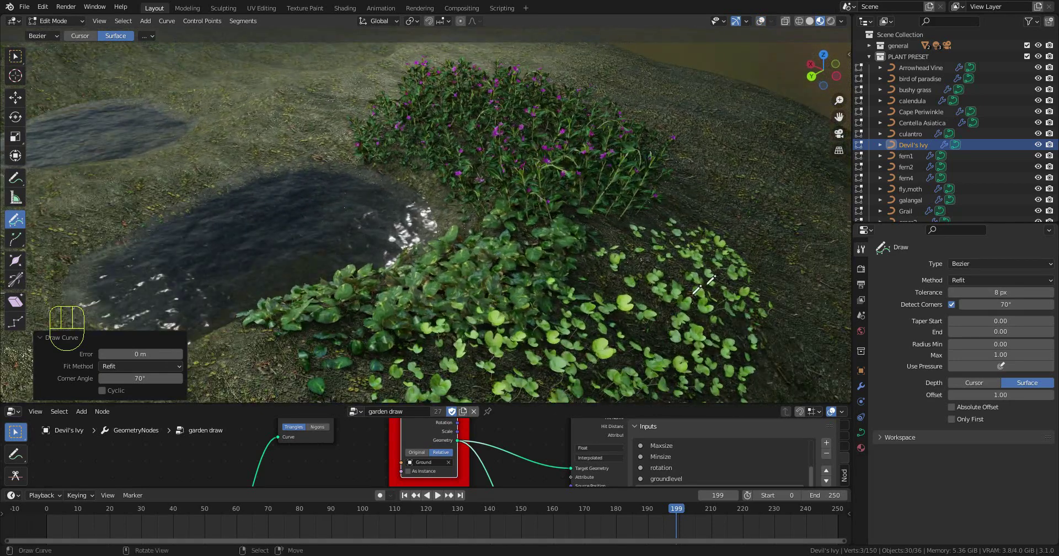
Step: Set the Devil's Ivy garden draw modifier to typeseed 279, Density 9.140, rotationSeed 276, Maxsize 0.370, Minsize 0.220 and rotation 14.790
left_click(861, 387)
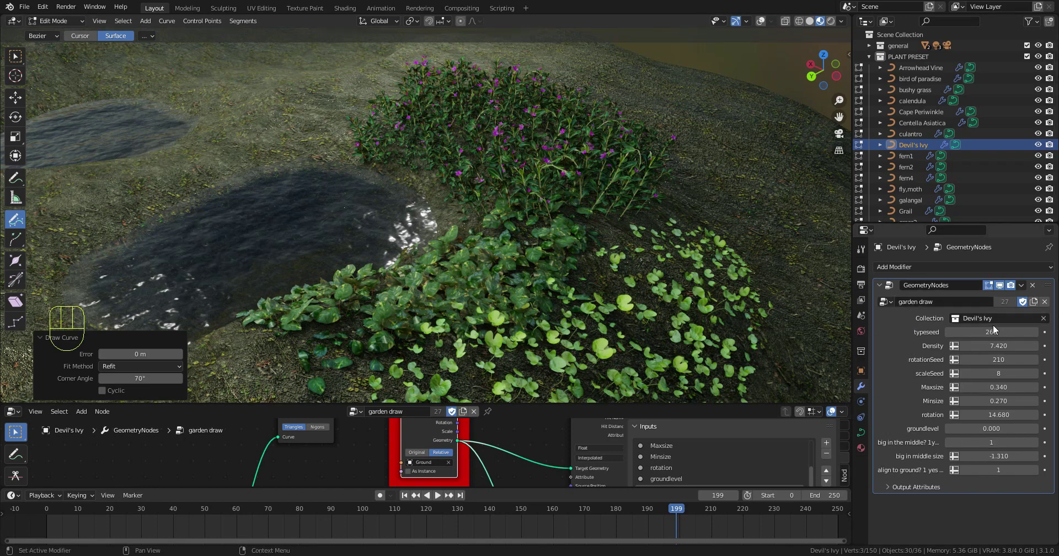
left_click_drag(985, 332, 1003, 411)
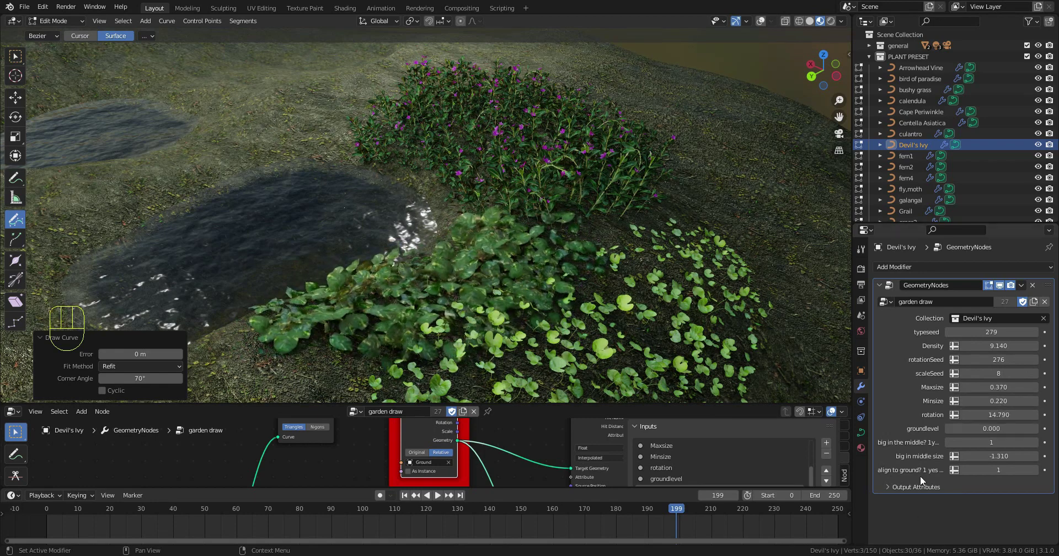
scroll(579, 289, "down", 1)
middle_click_drag(579, 290, 593, 318)
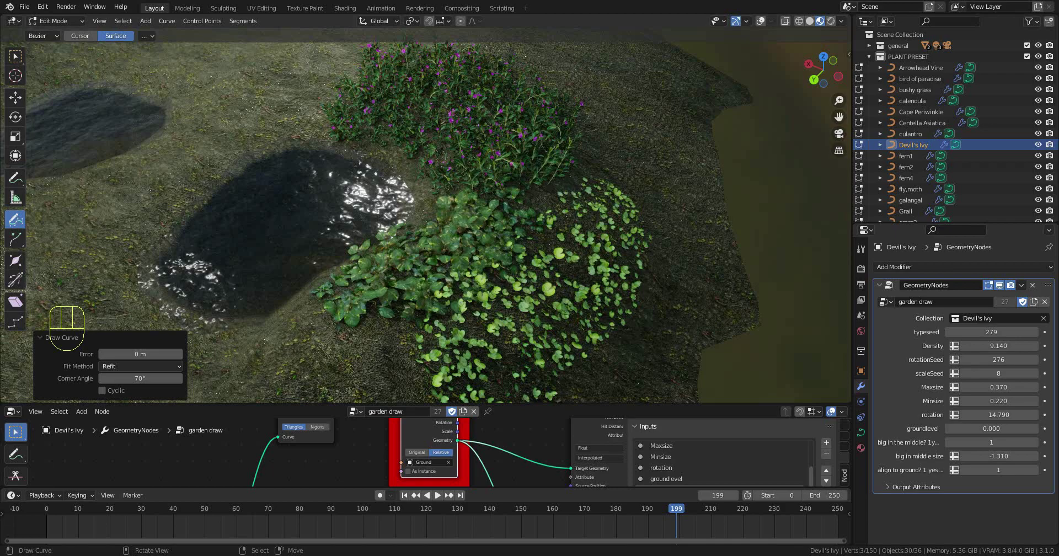
Step: Switch to Object Mode and try moving the Centella Asiatica patch over the slope
left_click(55, 21)
left_click(55, 34)
mouse_move(628, 277)
middle_mouse_down()
mouse_move(703, 189)
mouse_move(684, 165)
mouse_move(684, 208)
mouse_move(598, 197)
mouse_move(558, 233)
middle_mouse_up()
scroll(684, 165, "up", 1)
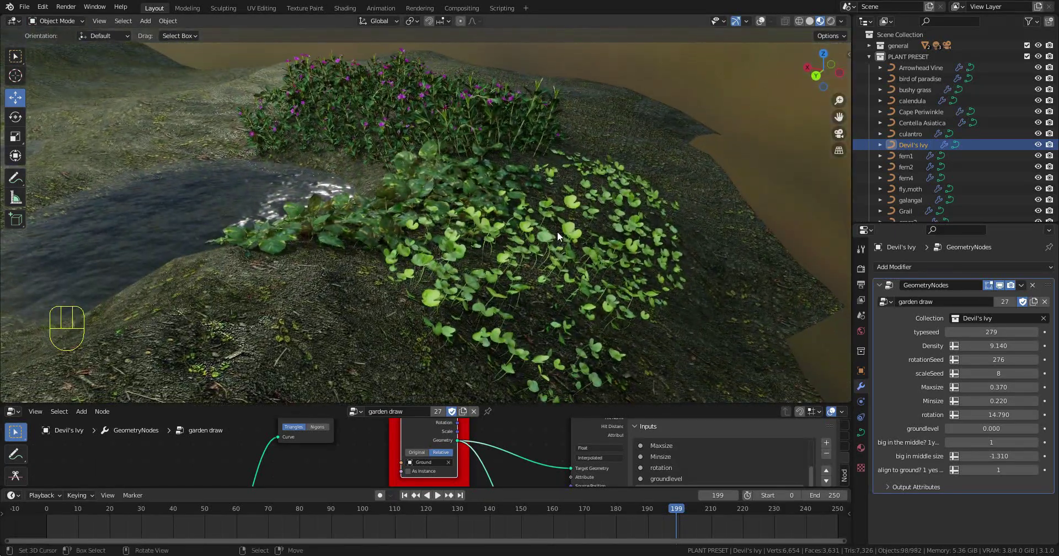
left_click(558, 230)
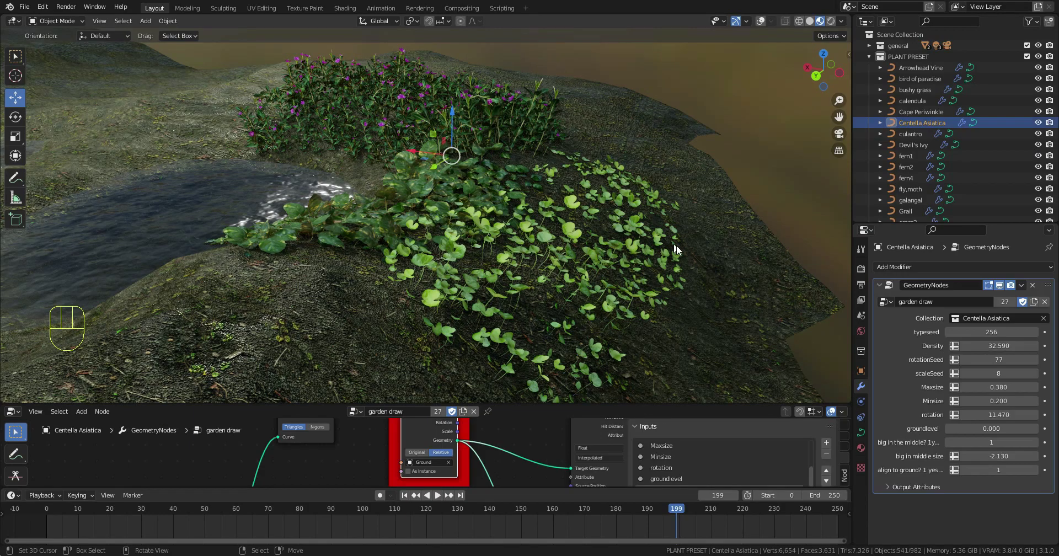
key("g")
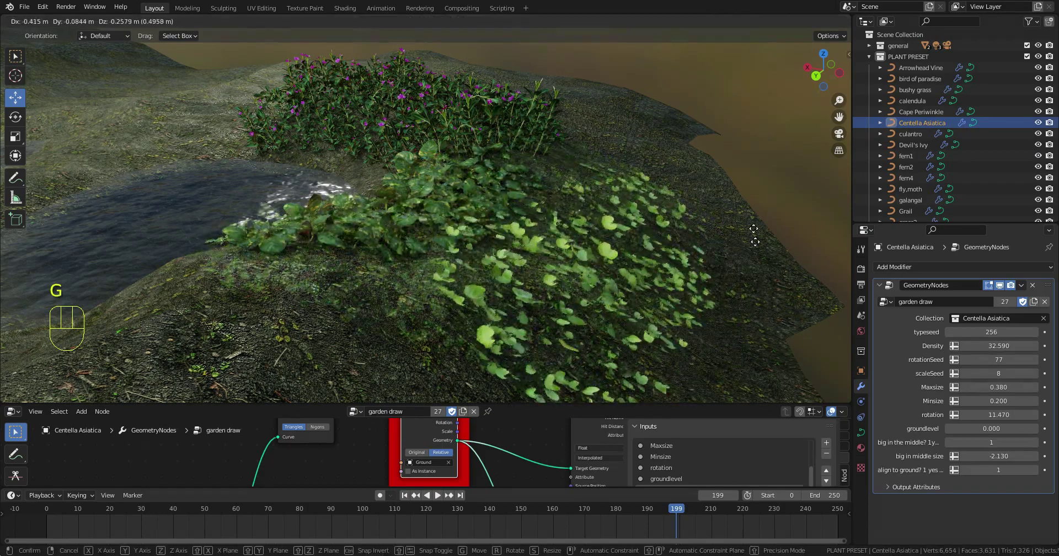
left_click(680, 273)
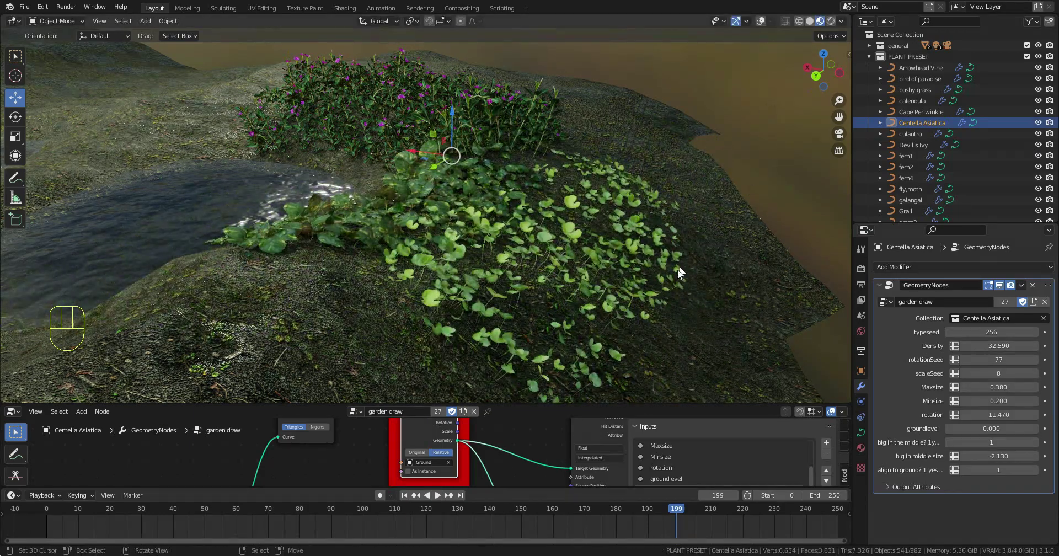
Step: Enlarge the node area, set it to the Geometry Node Editor and bring the ground object's Object Info node into close view
middle_click_drag(677, 273, 657, 293)
middle_click_drag(657, 293, 644, 252, "shift")
left_click_drag(520, 405, 532, 240)
scroll(508, 331, "up", 7)
middle_click_drag(502, 372, 412, 416)
scroll(399, 422, "down", 4)
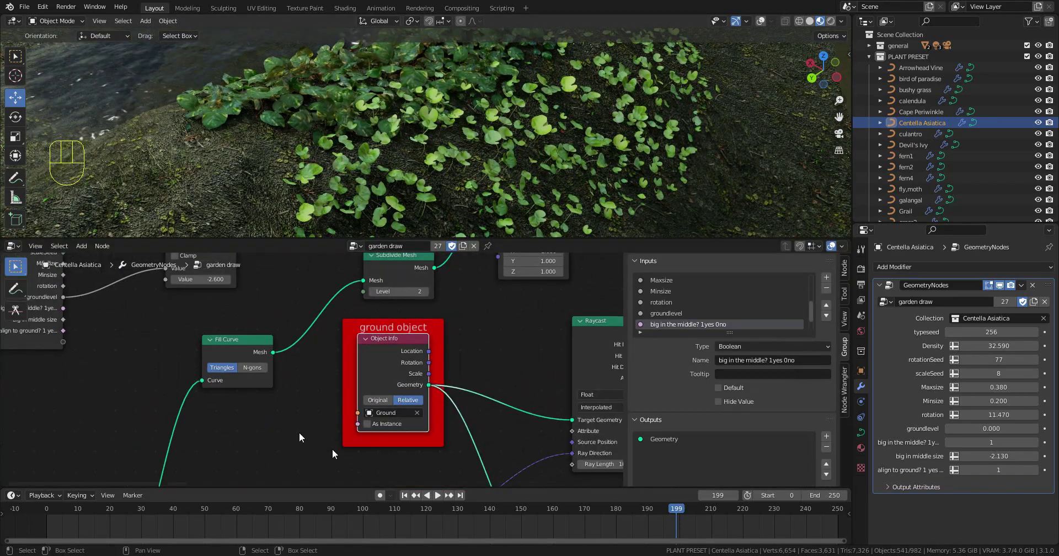
left_click(11, 246)
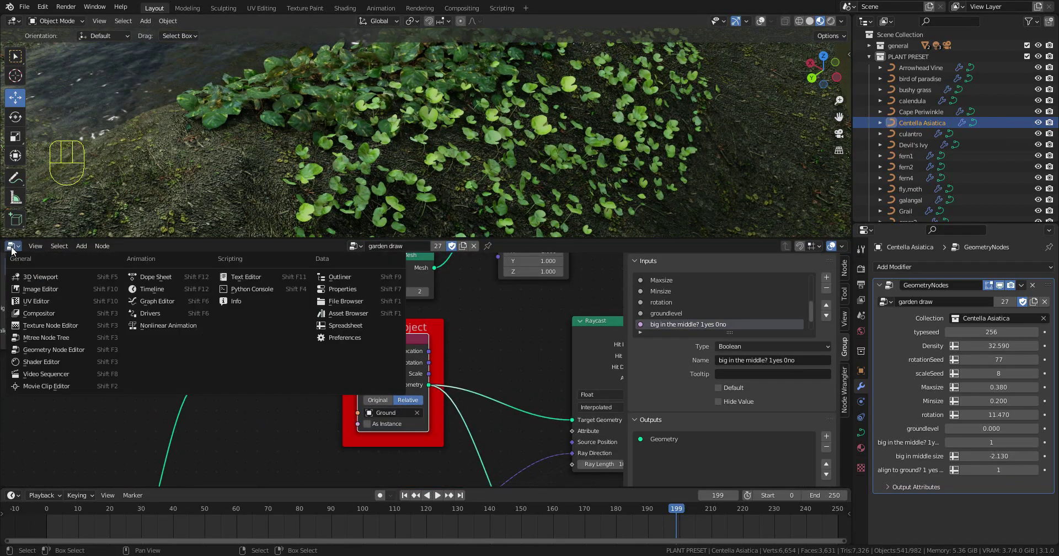
left_click(58, 349)
scroll(419, 330, "up", 2)
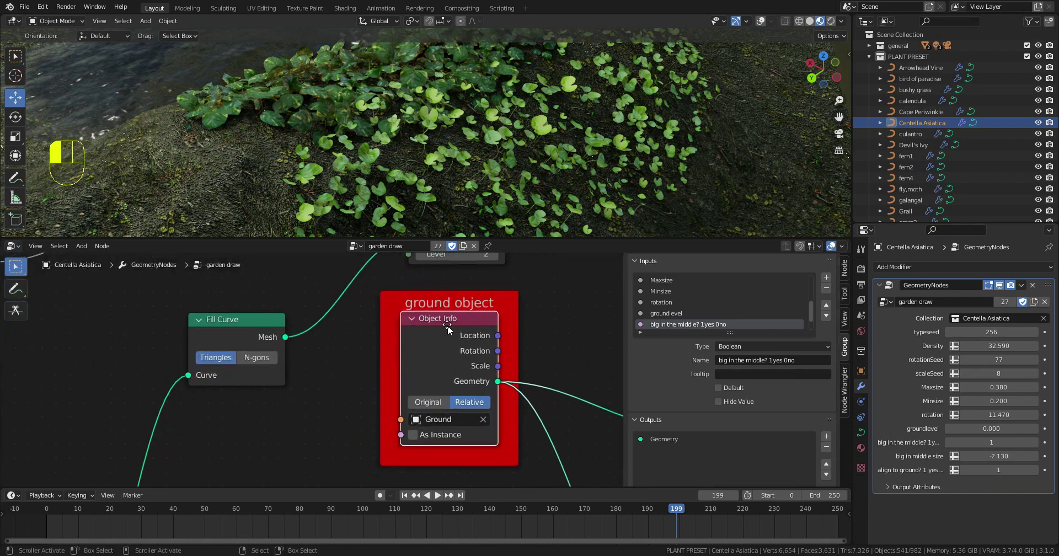
left_click_drag(448, 326, 448, 334)
Step: Shrink the node editor area, turn the viewport overlays back on and clear the selection
left_click_drag(583, 239, 586, 306)
scroll(639, 237, "down", 6)
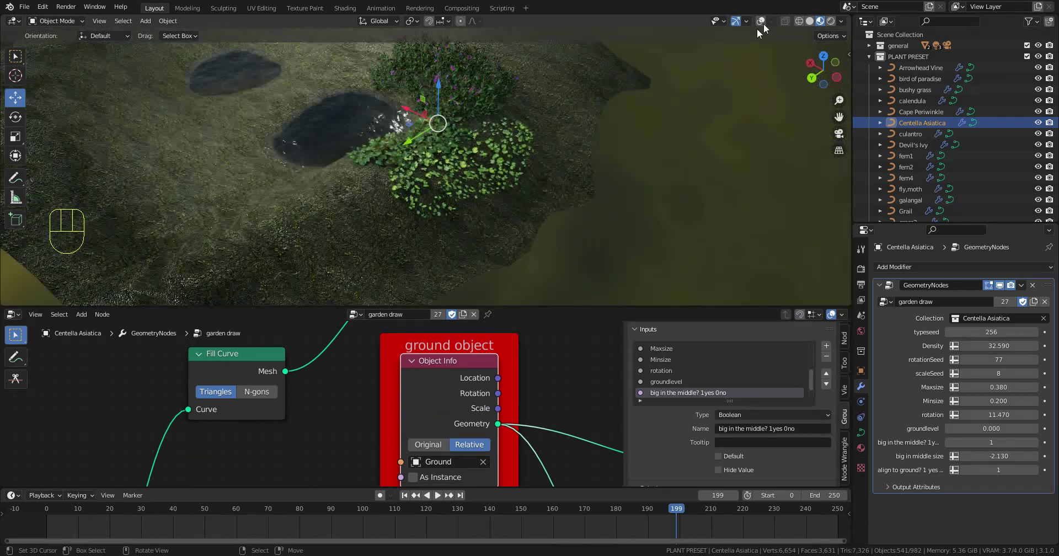
left_click(761, 22)
middle_click_drag(590, 128, 623, 141)
left_click(623, 140)
Step: Add a mesh plane at the 3D cursor beside the slope and scale it up well beyond the terrain's edge
key("shift+a")
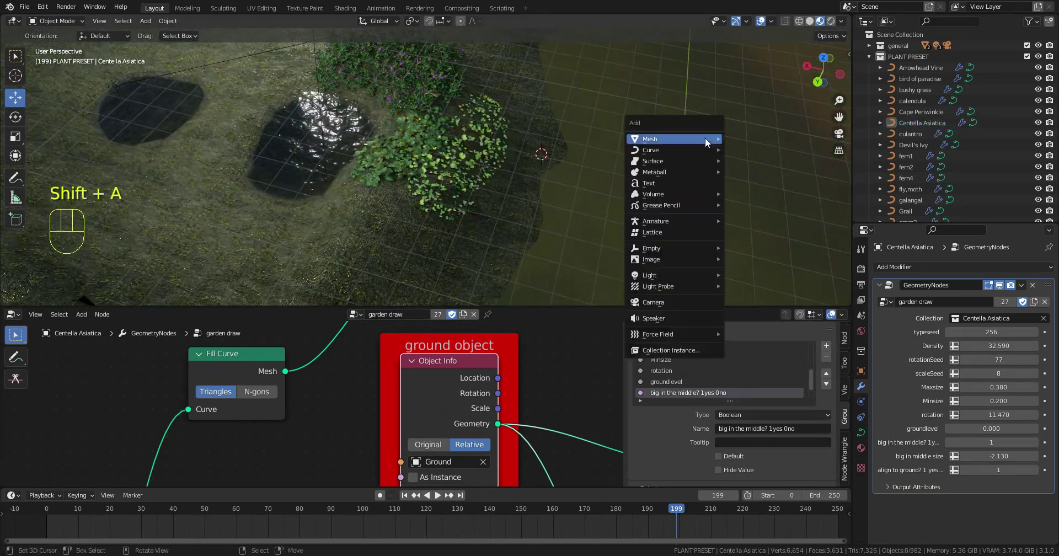
mouse_move(705, 137)
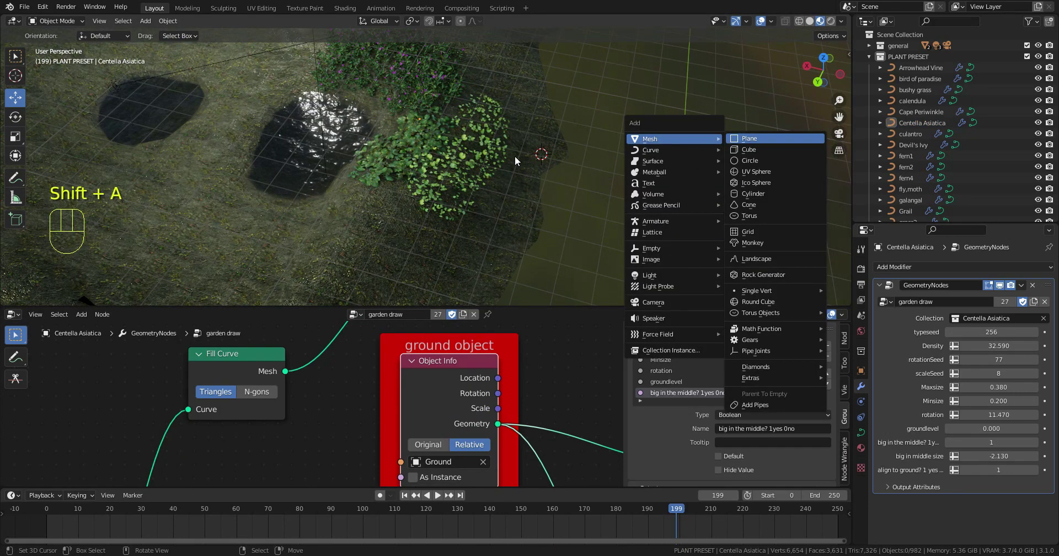
left_click(754, 139)
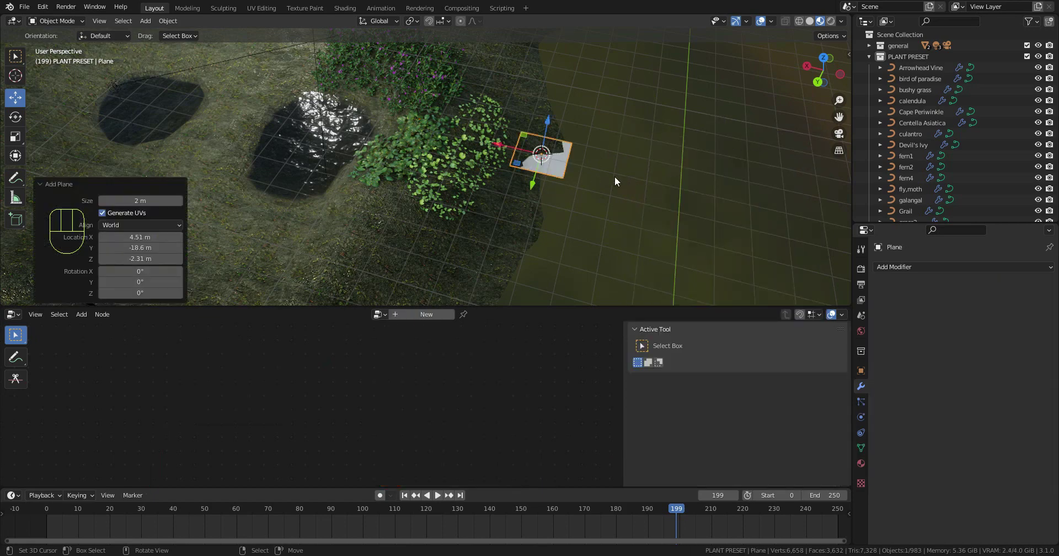
key("s")
left_click(423, 257)
Step: For the Centella Asiatica patch, replace Ground with Plane as the object in the ground Object Info node
middle_click_drag(422, 257, 453, 171)
left_click(452, 171)
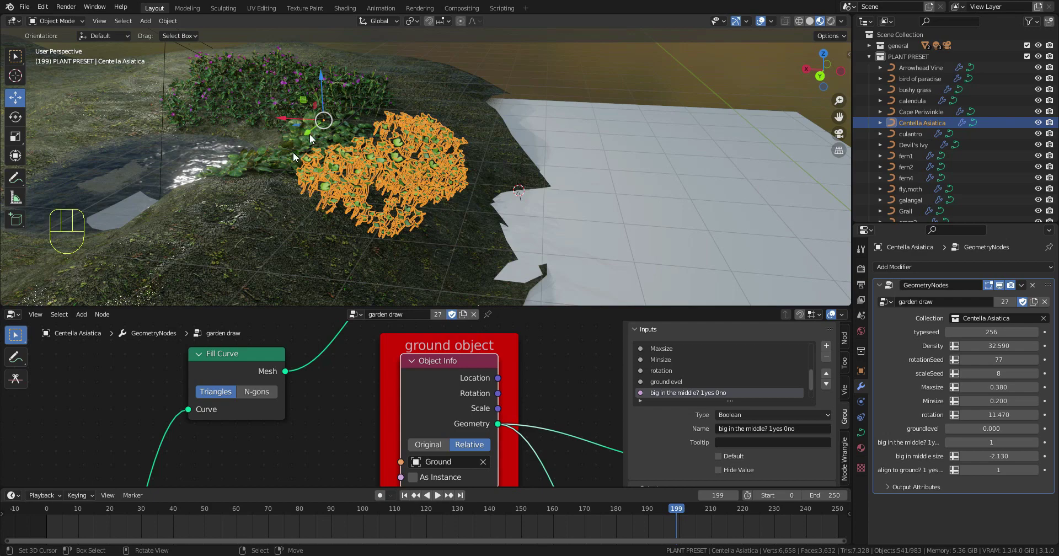
scroll(311, 138, "up", 2)
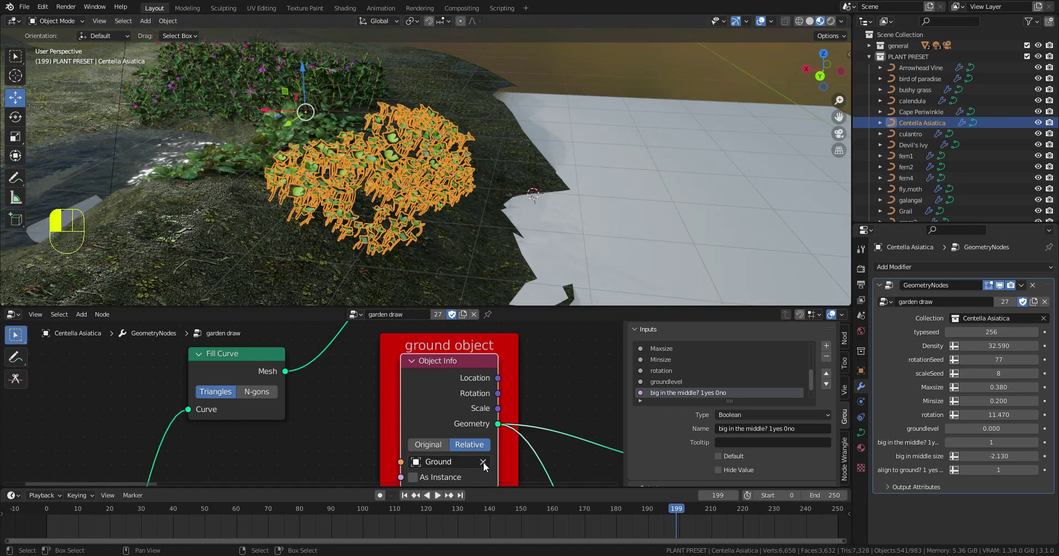
left_click(483, 462)
left_click(484, 462)
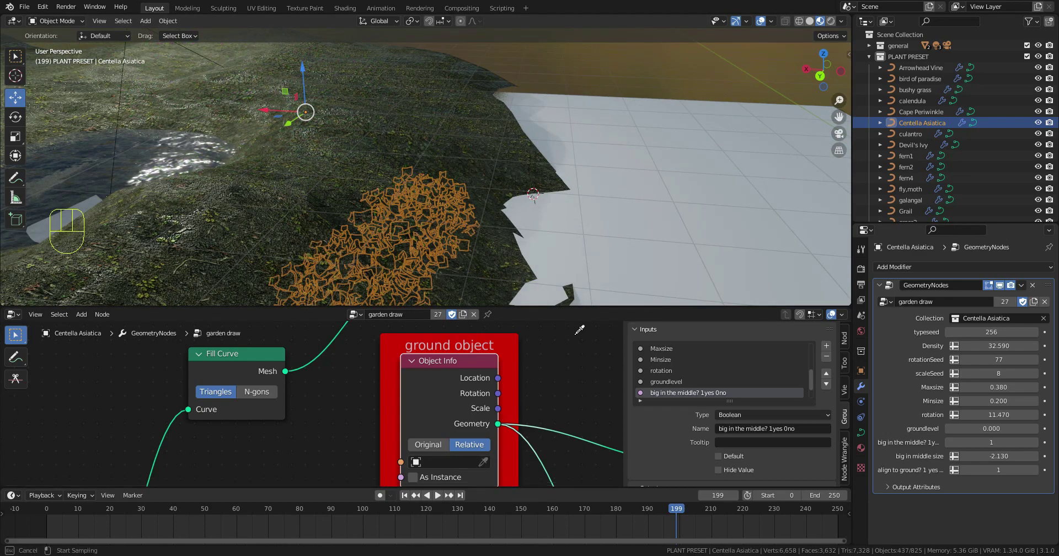
left_click(674, 194)
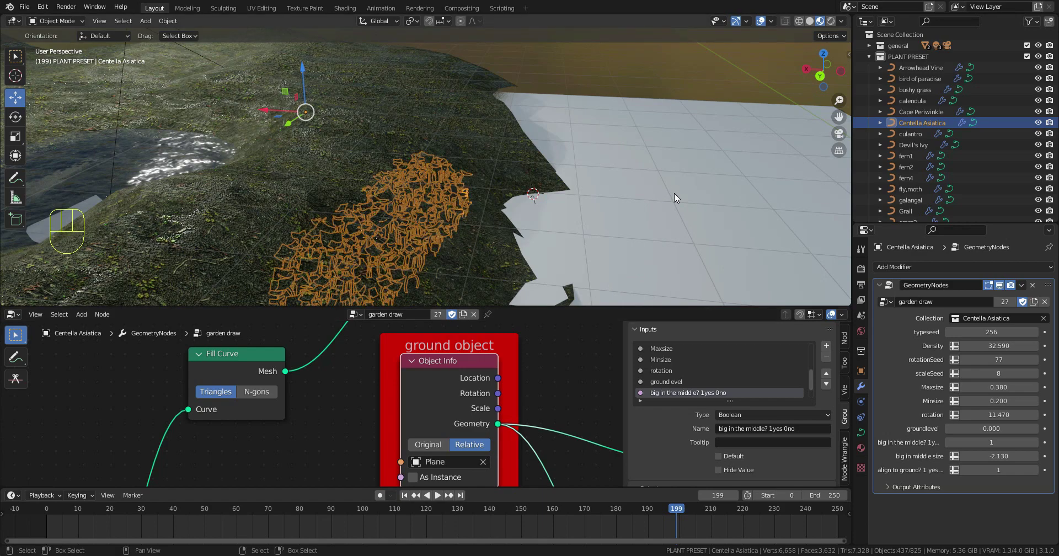
Step: Raise the large plane in two moves until it covers the terrain beneath the plant patches
left_click(674, 193)
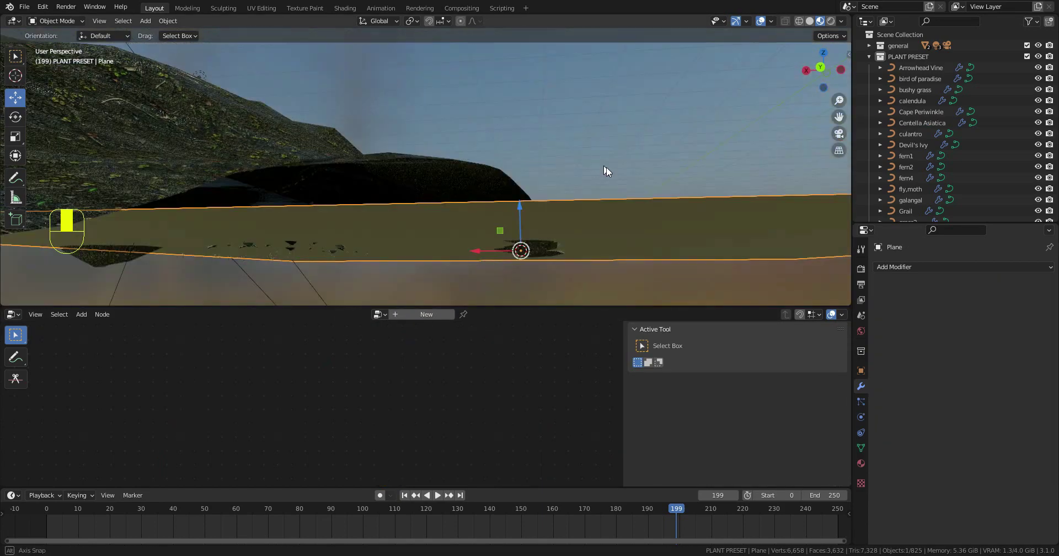
middle_click_drag(607, 167, 610, 169)
key("g")
left_click(542, 91)
middle_click_drag(542, 91, 624, 181)
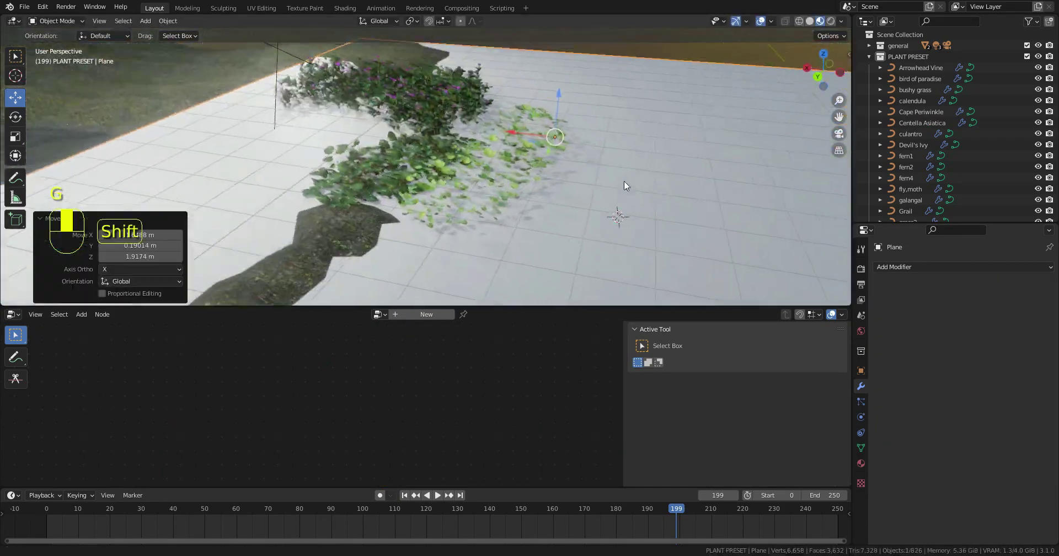
key("g")
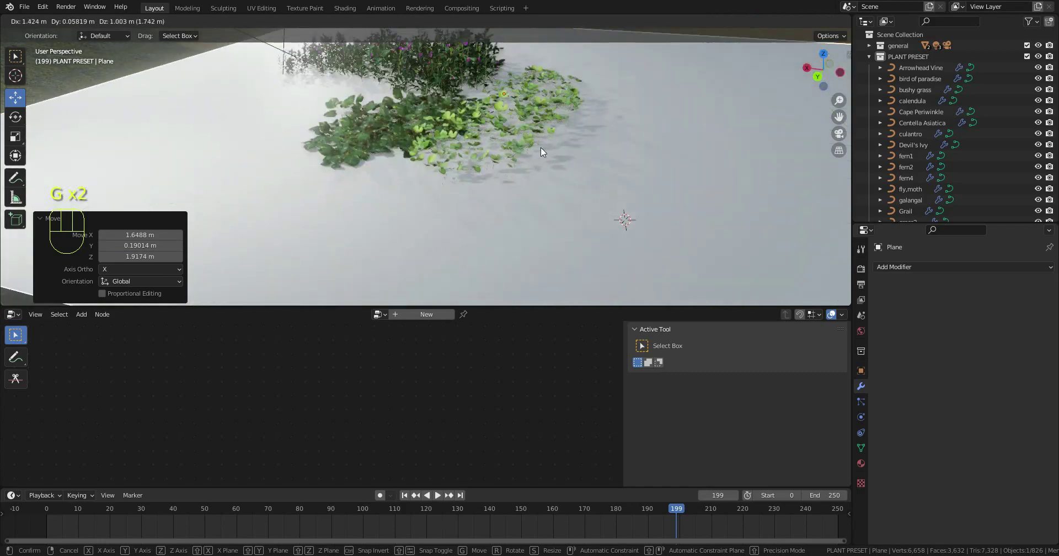
left_click(541, 148)
middle_click_drag(541, 148, 593, 218, "shift")
Step: Tilt the plane 9.92° in the view, raise it about 0.52 m and try a further rotation
key("r")
left_click(626, 195)
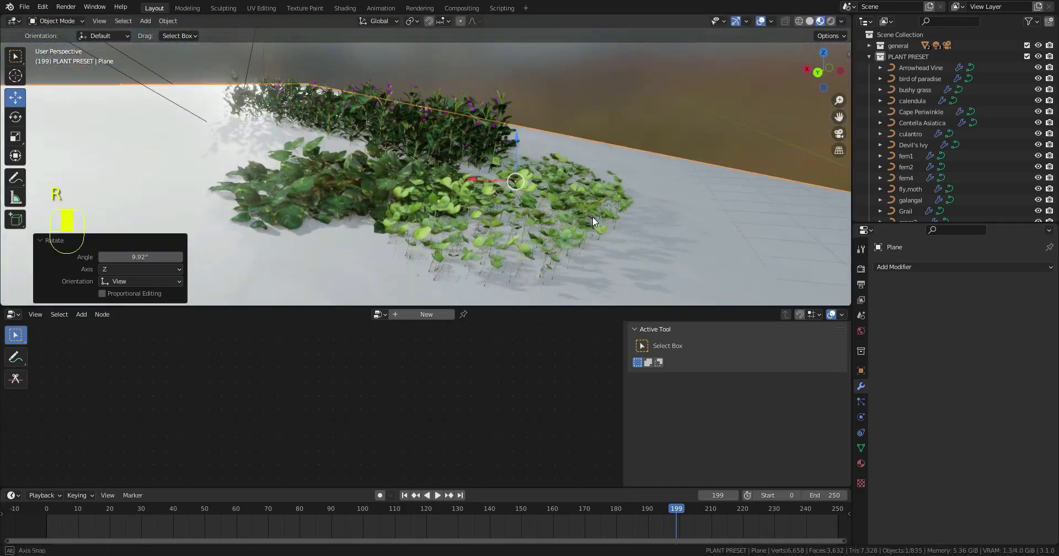
key("g")
left_click(580, 187)
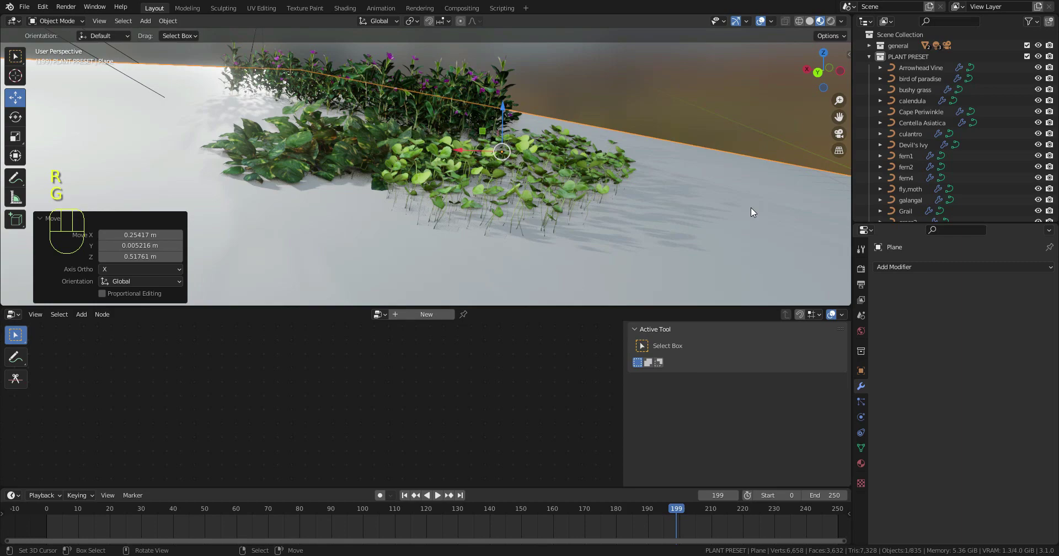
key("r")
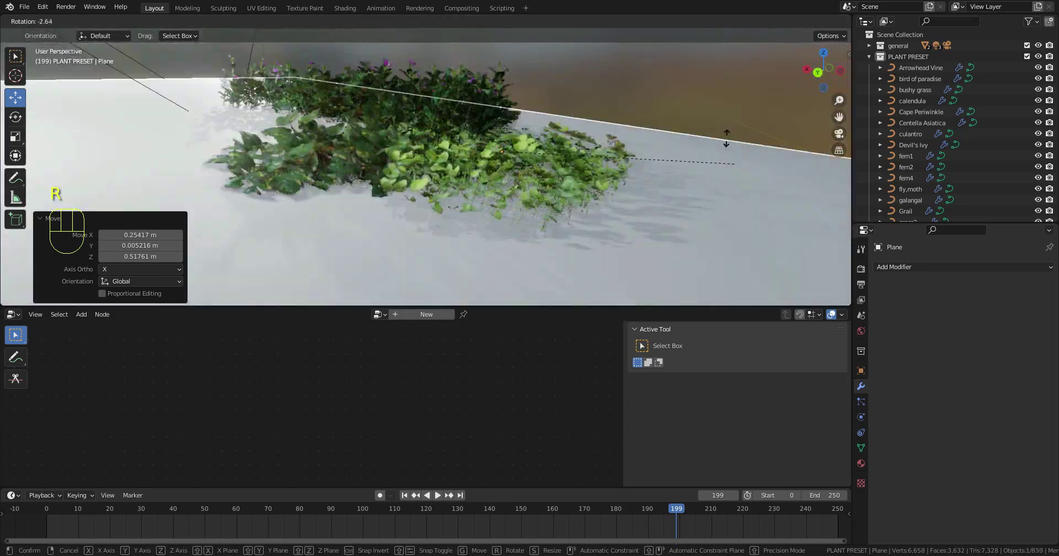
right_click(710, 102)
Step: Delete the large plane
middle_click_drag(710, 102, 646, 195)
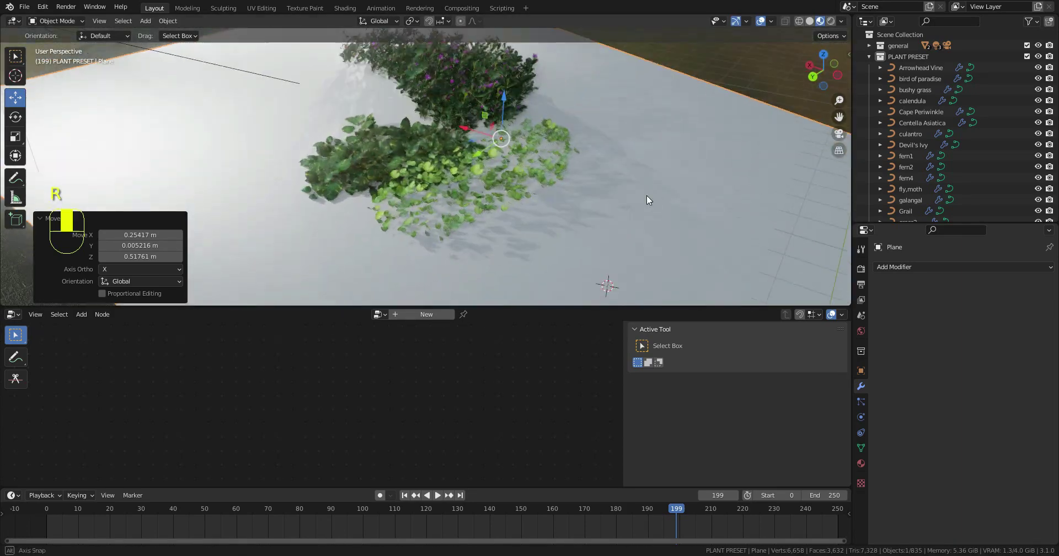
key("x")
left_click(622, 180)
Step: Select the Centella Asiatica patch and assign the Ground terrain again in its ground Object Info node
middle_click_drag(492, 231, 485, 144)
right_click(484, 156)
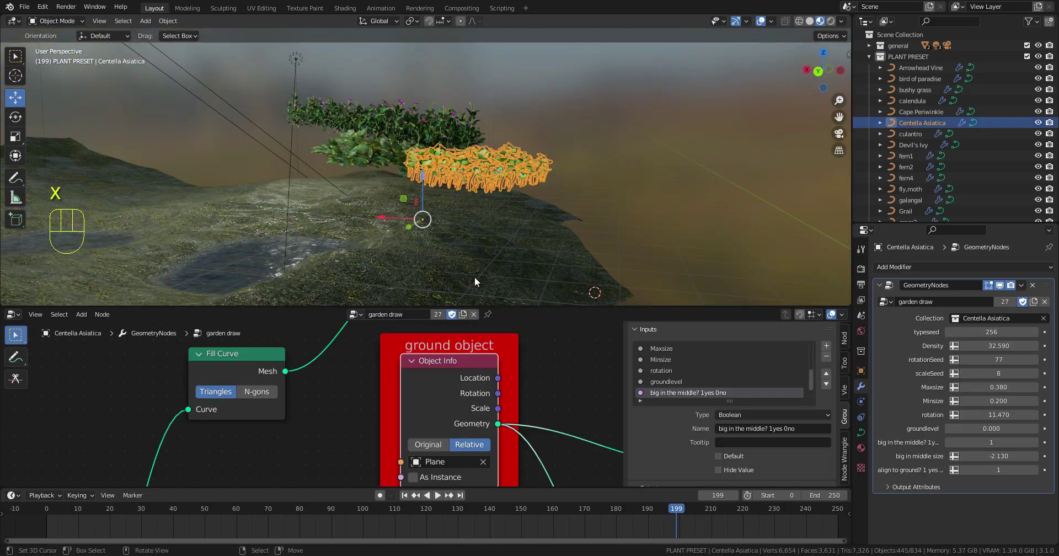
left_click(482, 462)
left_click(482, 462)
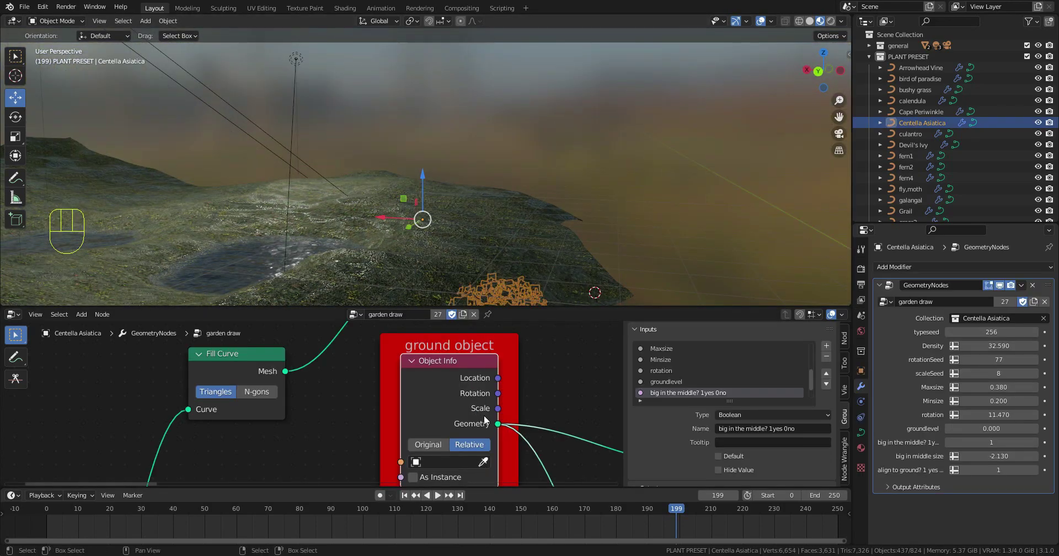
left_click(515, 236)
middle_click_drag(579, 155, 554, 183)
right_click(607, 259)
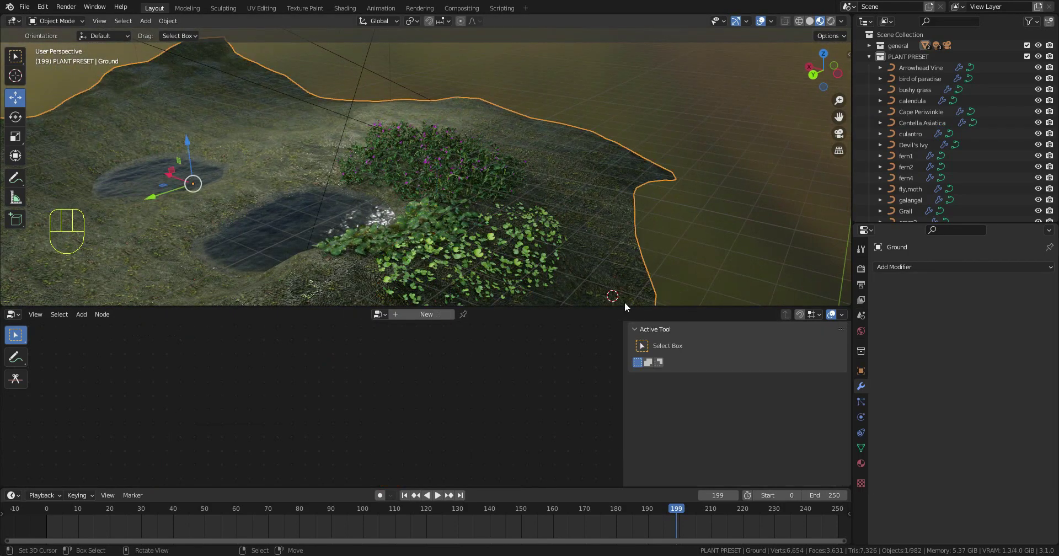
Step: Reduce the node editor to a narrow strip below the viewport and deselect the ground terrain
left_click_drag(592, 308, 594, 436)
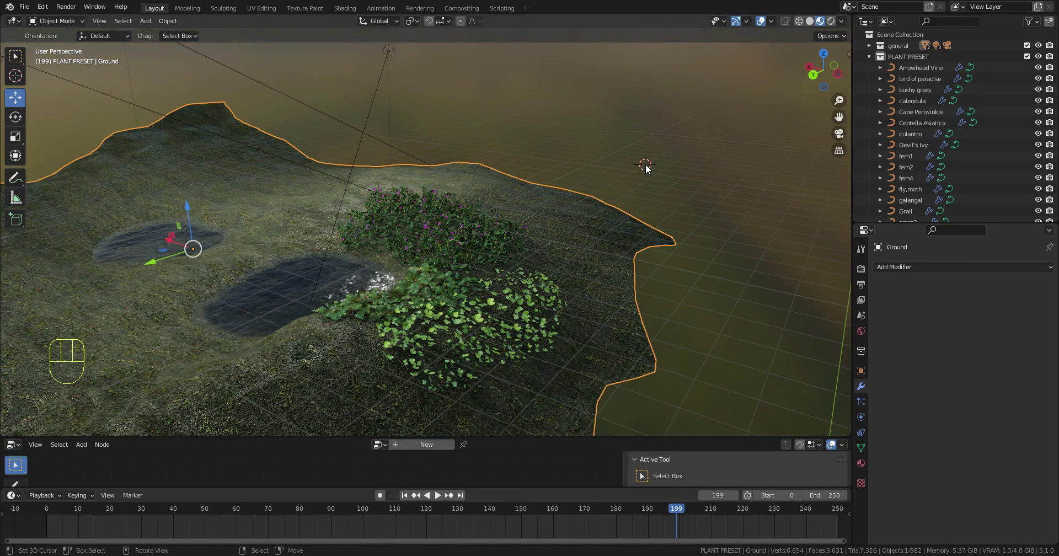
left_click(645, 164)
scroll(646, 163, "up", 2)
scroll(645, 164, "up", 1)
middle_click_drag(638, 206, 629, 201, "shift")
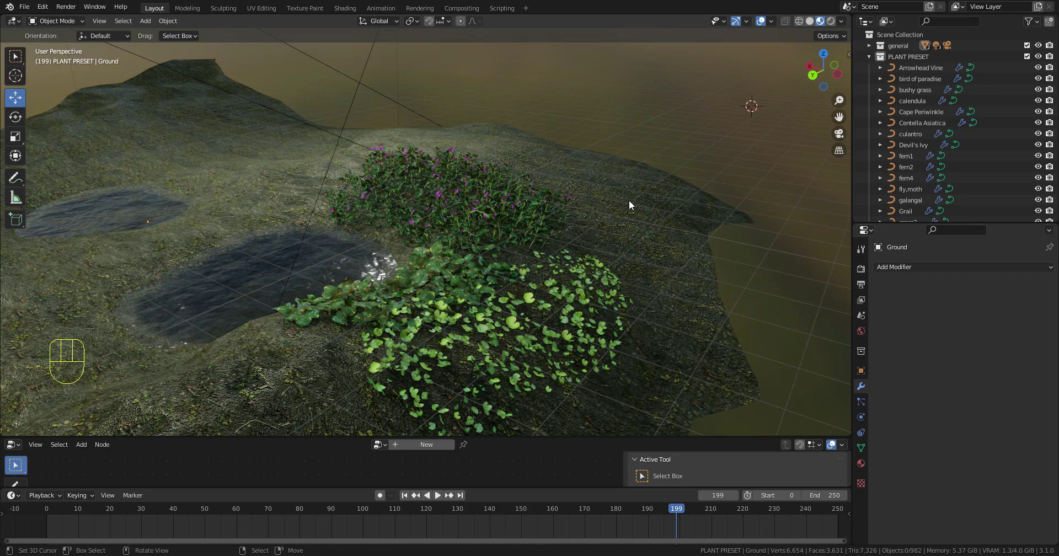
scroll(617, 256, "up", 4)
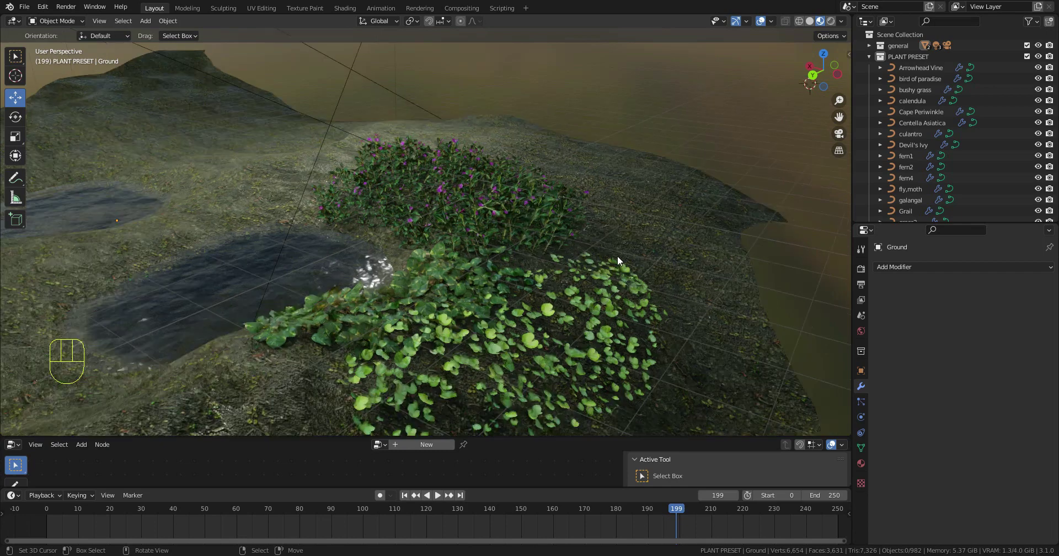
Step: Select the Cape Periwinkle patch and copy it to the clipboard
left_click(574, 223)
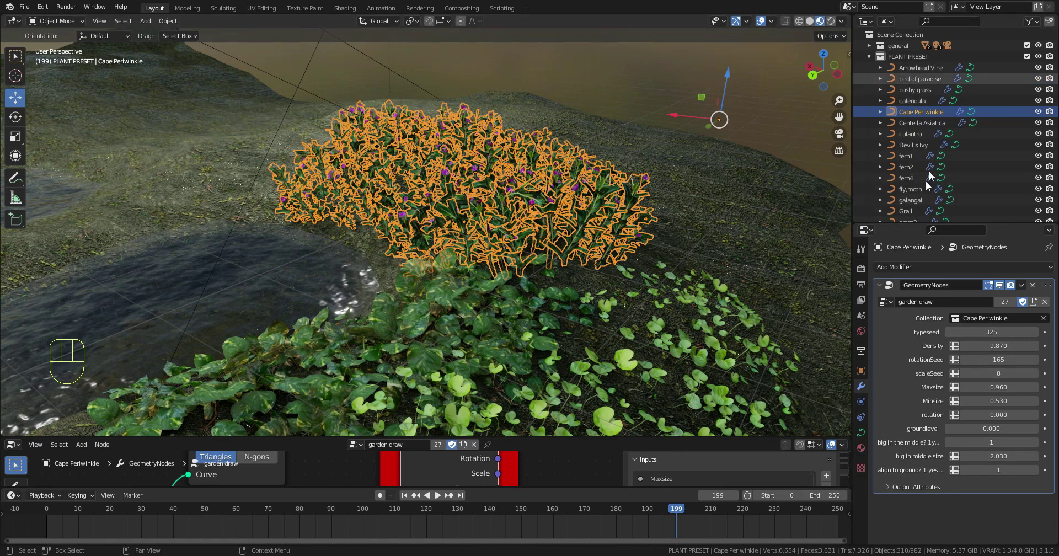
scroll(625, 176, "down", 1)
scroll(625, 177, "down", 1)
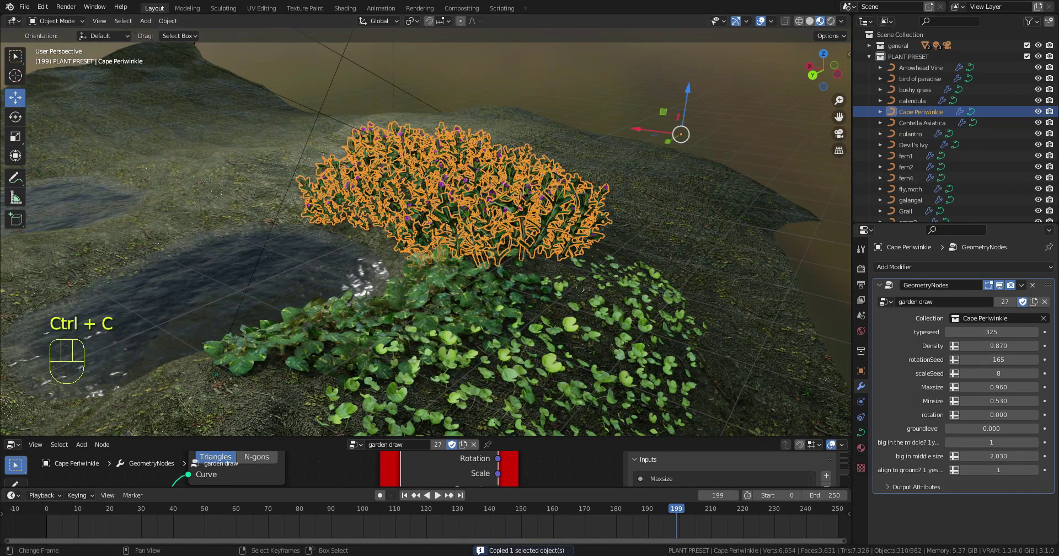
Step: Switch to the Blender window with the two rock terrains and enable the wireframe overlay to compare their mesh density
left_click(658, 519)
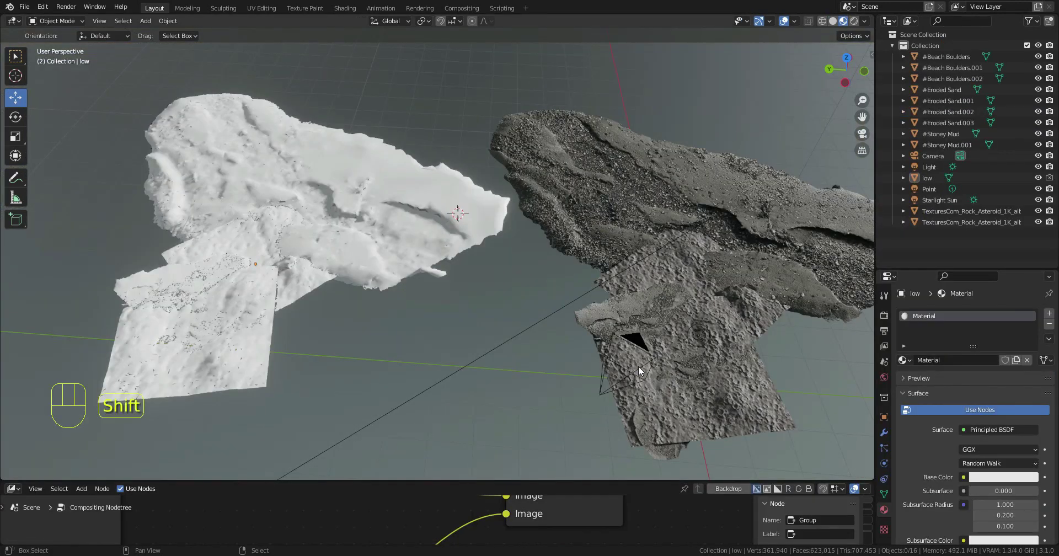
middle_click_drag(638, 366, 655, 394, "shift")
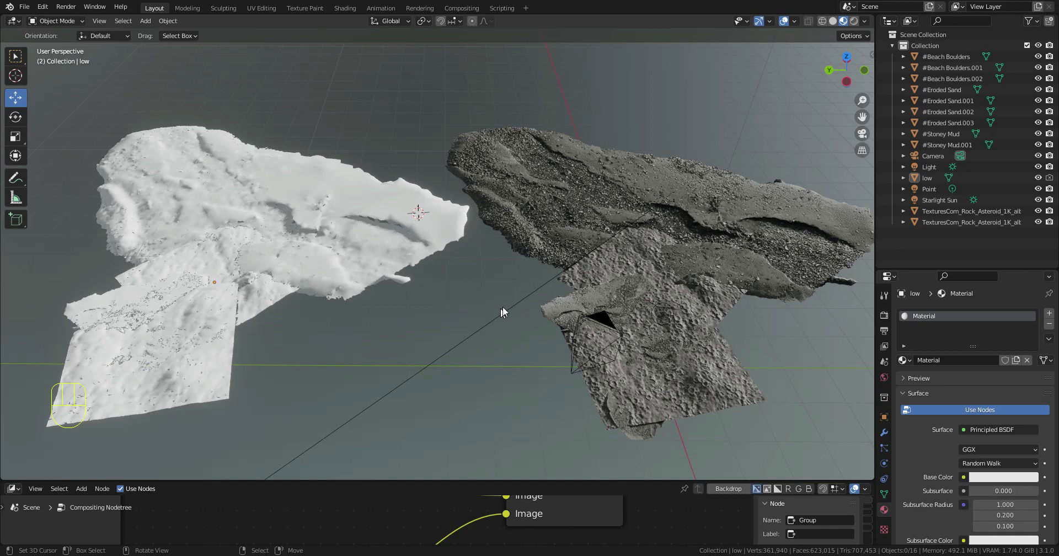
middle_click_drag(504, 373, 653, 241)
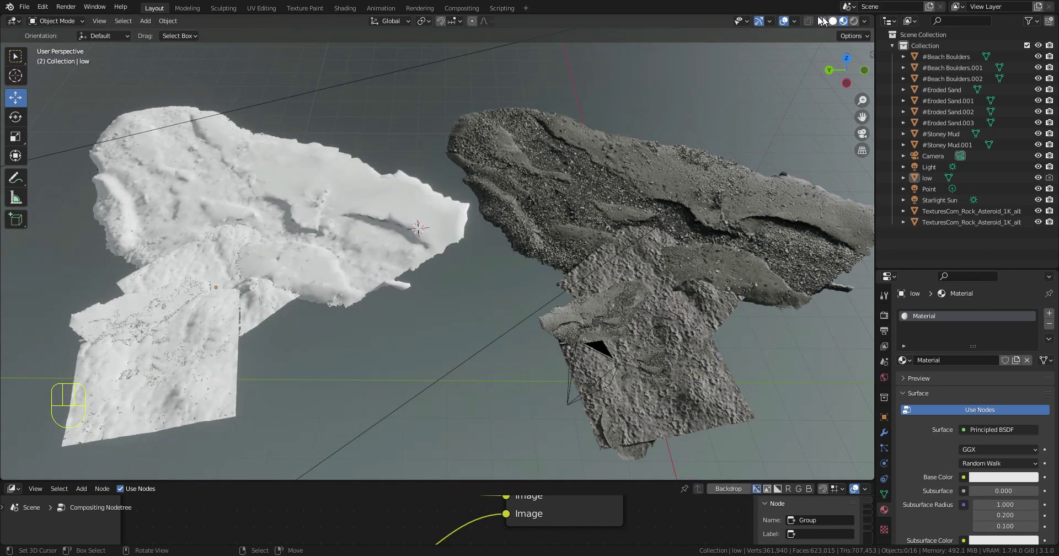
left_click(795, 21)
left_click(727, 220)
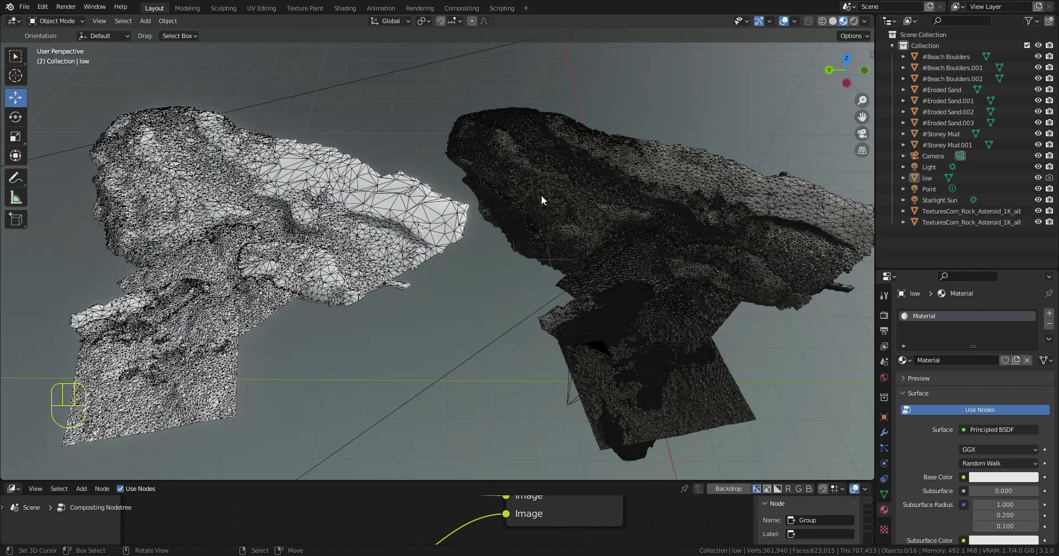
middle_click_drag(544, 197, 803, 268)
middle_click_drag(273, 362, 687, 317)
middle_click_drag(540, 265, 436, 306)
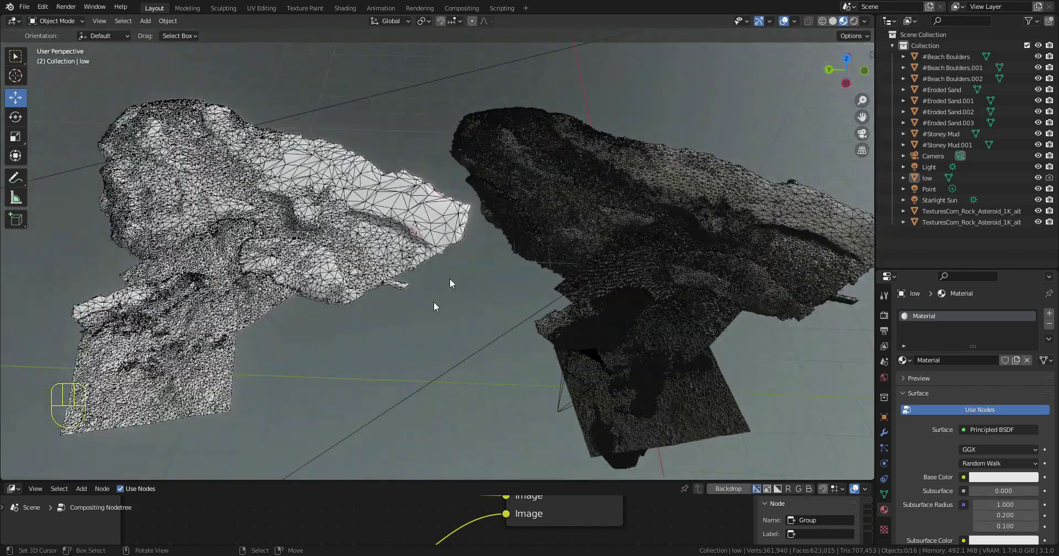
Step: Move the low-poly terrain about -12.13 m along Y over the detailed rock terrain and nudge it about 0.035 m back along Y
left_click(262, 263)
left_click_drag(171, 286, 559, 279)
left_click_drag(608, 305, 608, 304)
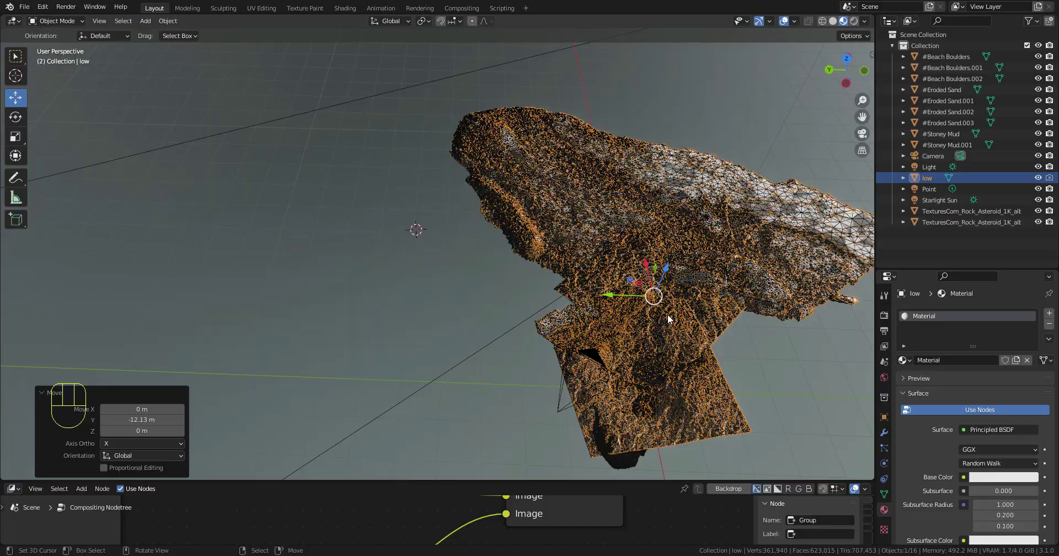
middle_click_drag(668, 314, 565, 290)
middle_click_drag(565, 290, 546, 281)
scroll(545, 281, "up", 4)
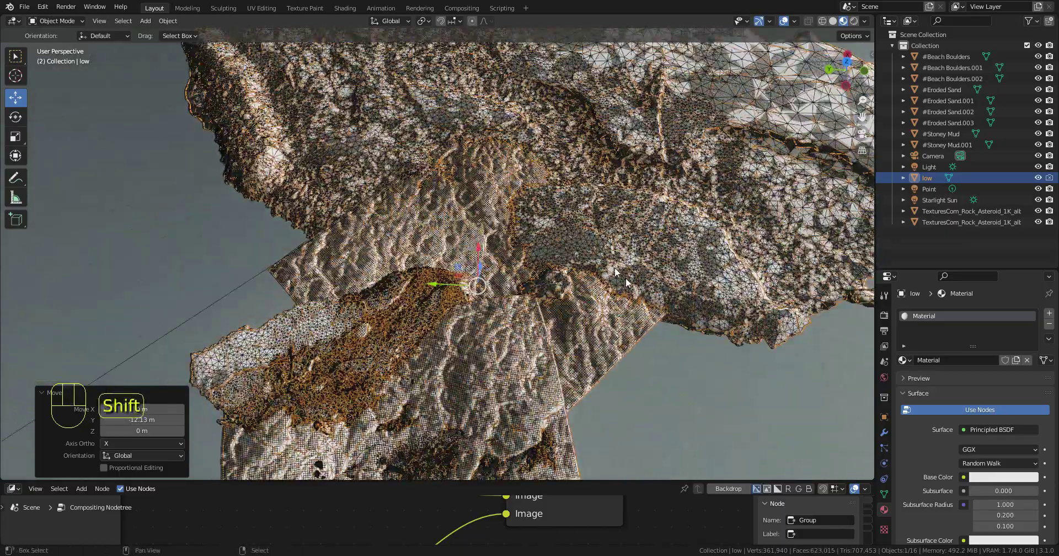
middle_click_drag(657, 292, 621, 270, "shift")
middle_click_drag(621, 270, 632, 215)
scroll(633, 215, "up", 2)
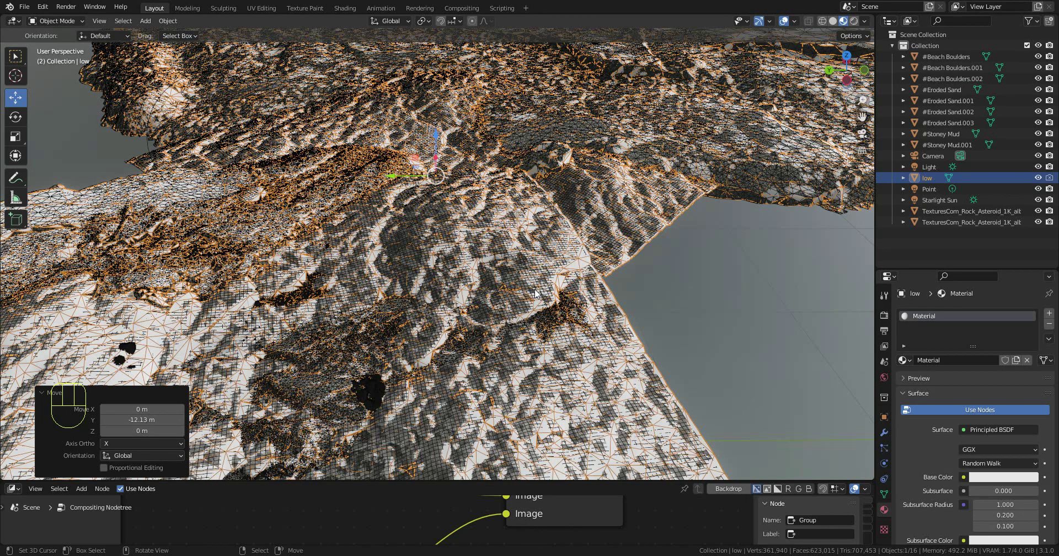
middle_click_drag(593, 263, 606, 255)
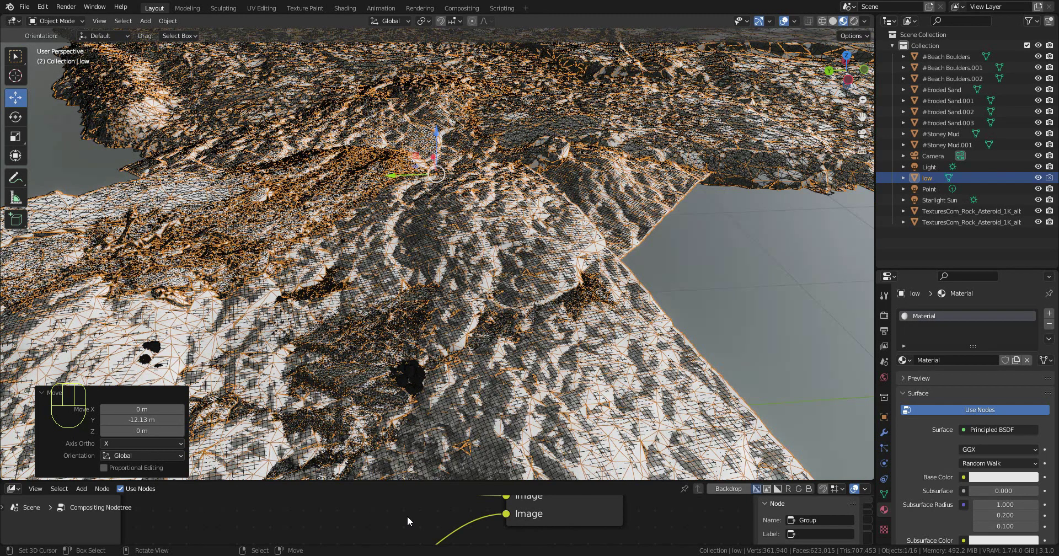
left_click_drag(424, 481, 424, 401)
scroll(623, 253, "down", 3)
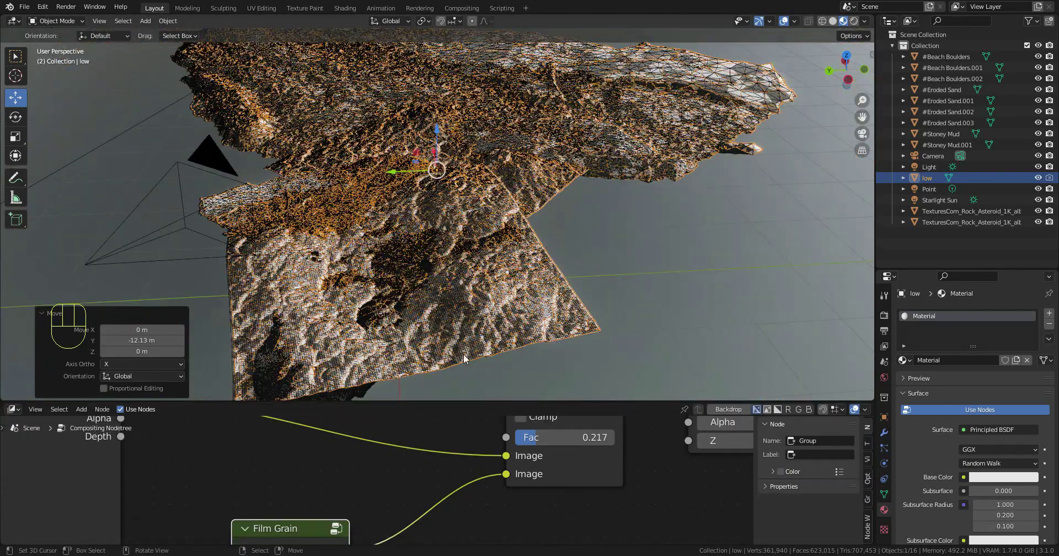
left_click_drag(391, 169, 392, 169)
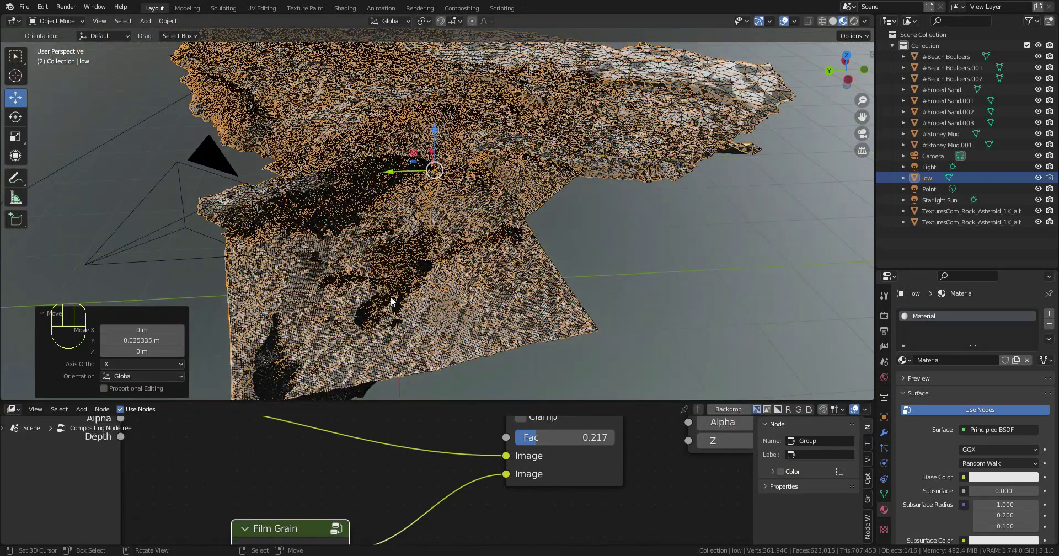
Step: Change the compositor area below the viewport to the Geometry Node Editor
left_click_drag(321, 402, 322, 321)
left_click(12, 324)
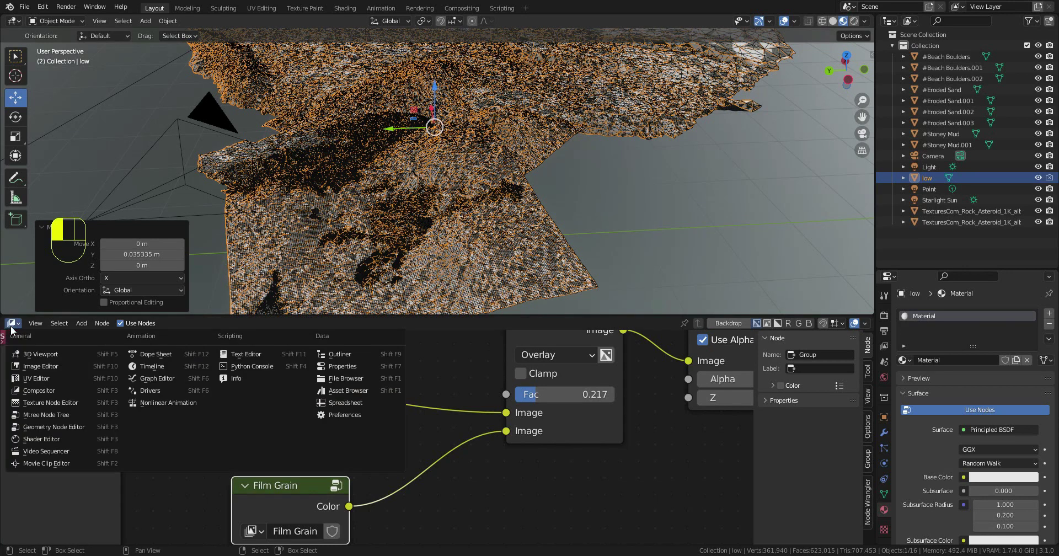
left_click(47, 428)
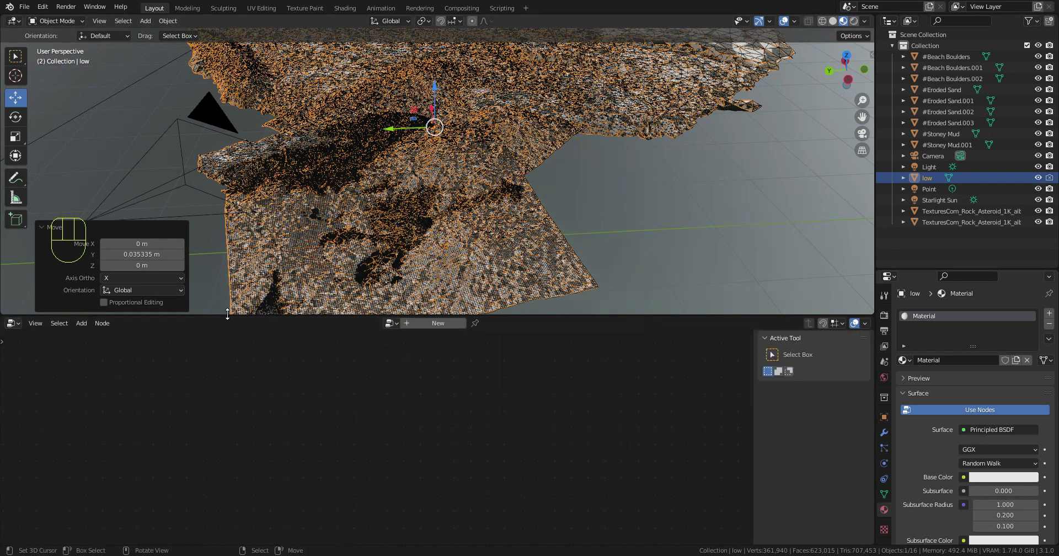
left_click_drag(227, 314, 227, 395)
Step: Deselect the low-poly terrain and turn off the wireframe overlay
left_click(698, 292)
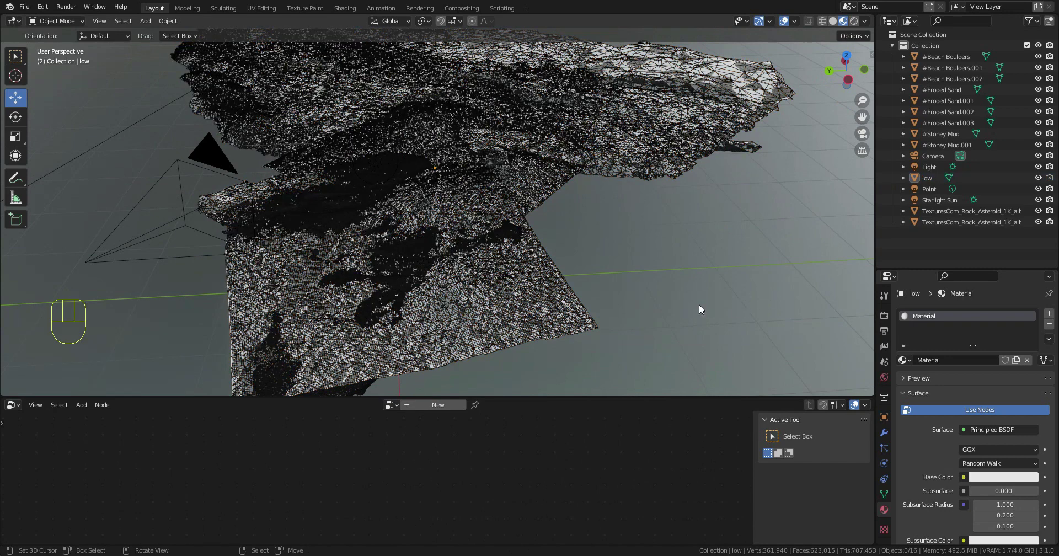
left_click(795, 21)
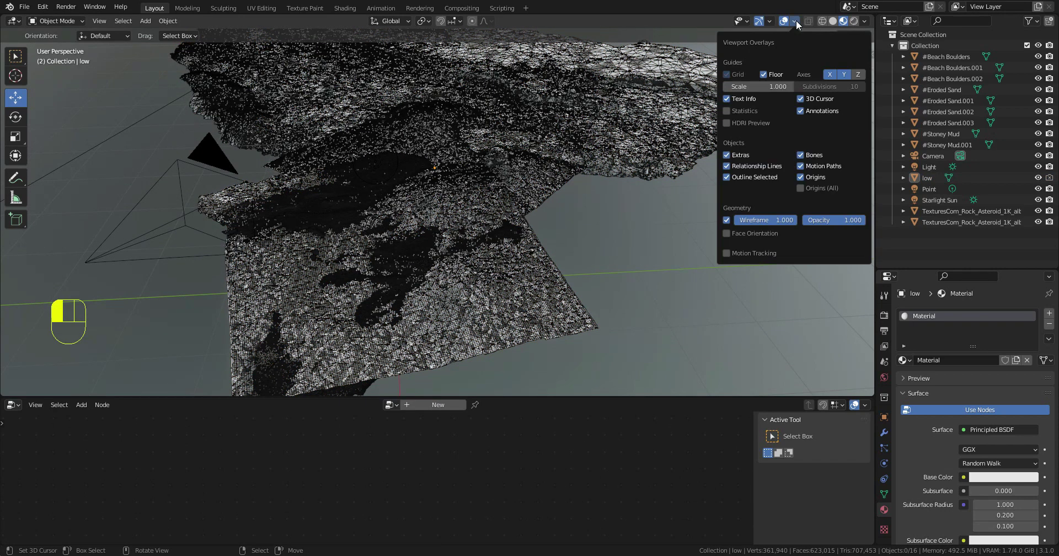
left_click(726, 221)
scroll(547, 187, "down", 2)
middle_click_drag(549, 185, 534, 246, "shift")
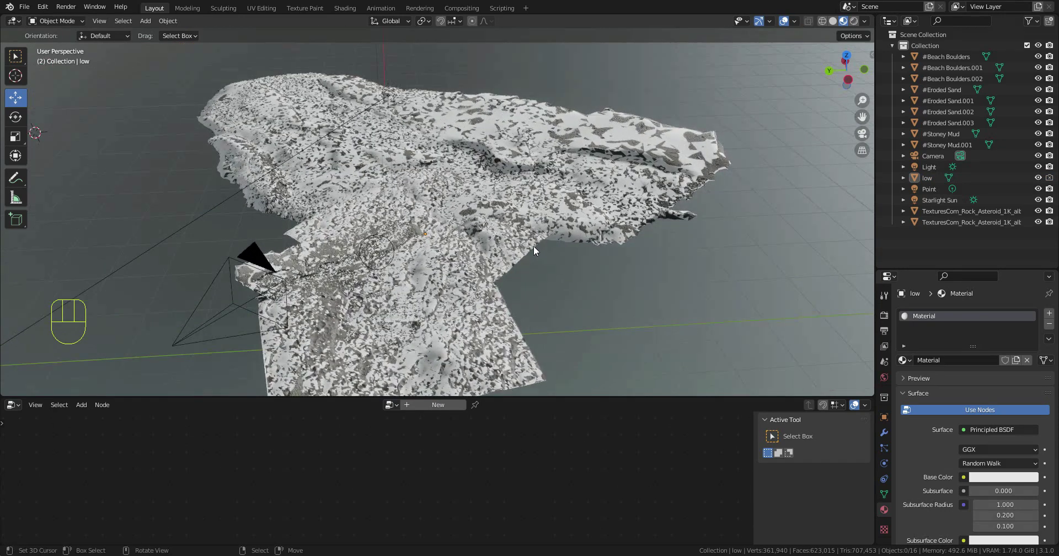
scroll(533, 246, "up", 3)
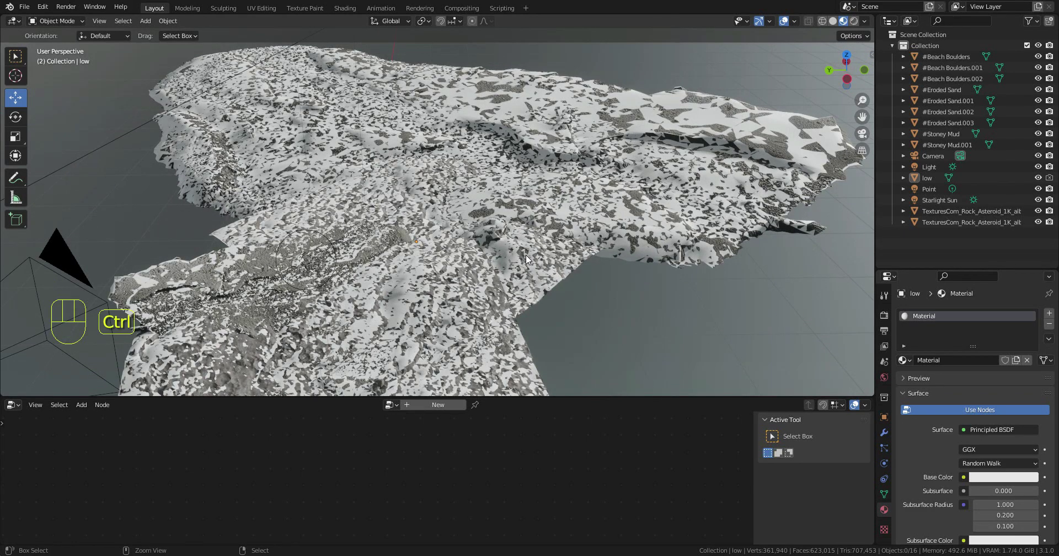
Step: Paste the copied Cape Periwinkle patch with its linked objects into the rock terrain scene
key("ctrl+v")
scroll(629, 206, "down", 7)
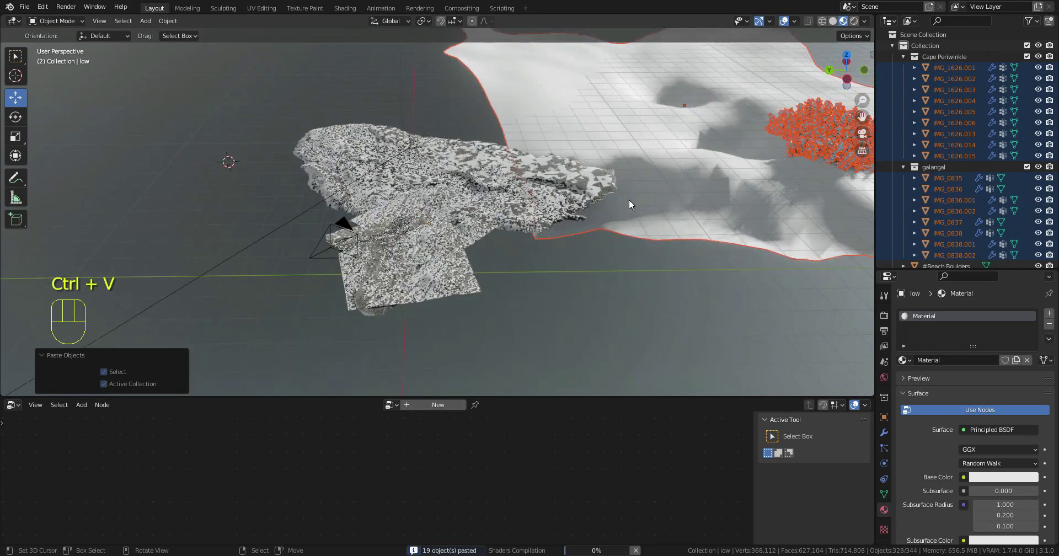
middle_click_drag(525, 210, 386, 233, "shift")
scroll(555, 189, "up", 2)
middle_click_drag(595, 212, 532, 202)
middle_click_drag(469, 191, 353, 179, "shift")
scroll(721, 206, "up", 1)
Step: Select the Ground terrain that came with the pasted patch and delete it from the scene
left_click(619, 162)
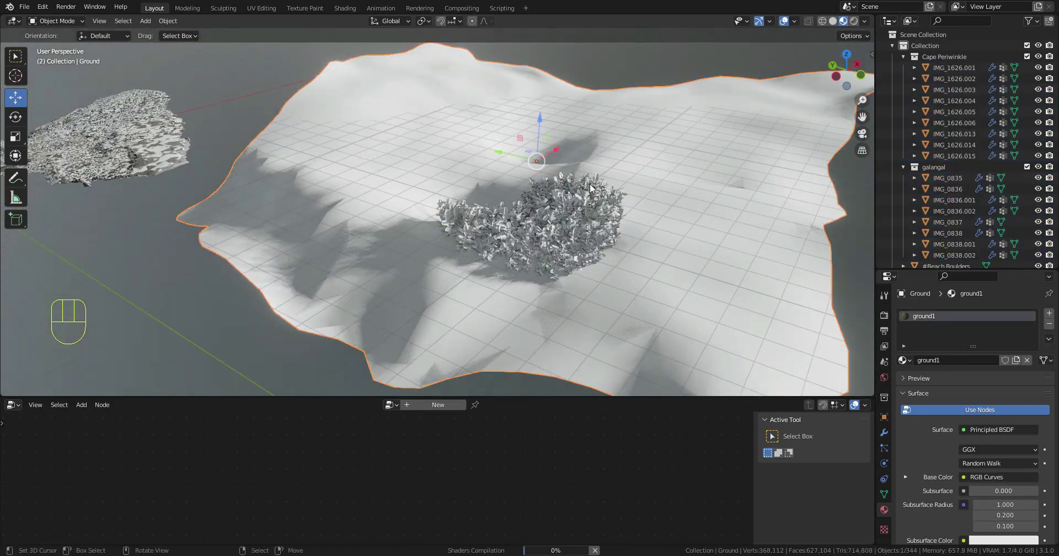
left_click(549, 529)
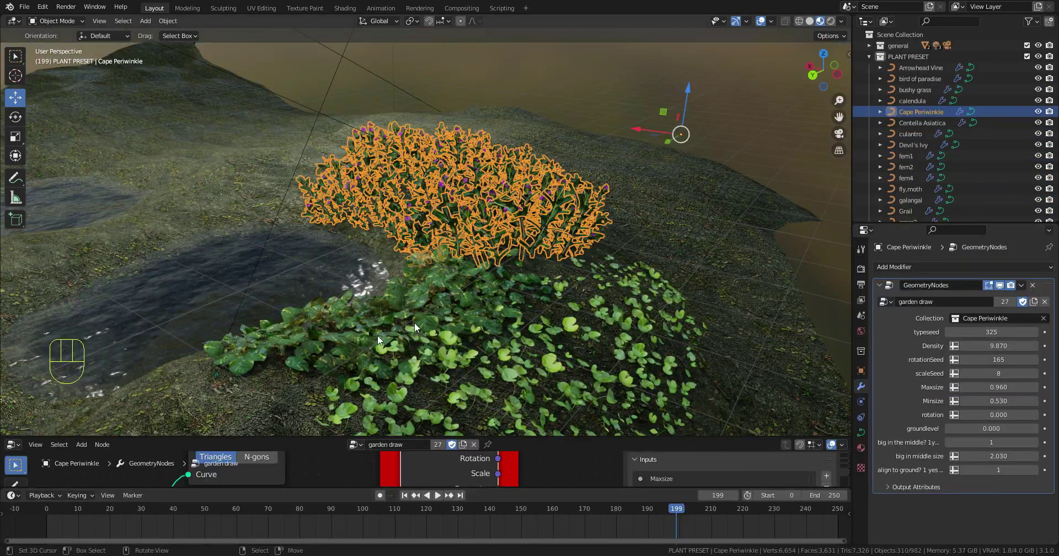
key("alt+Tab")
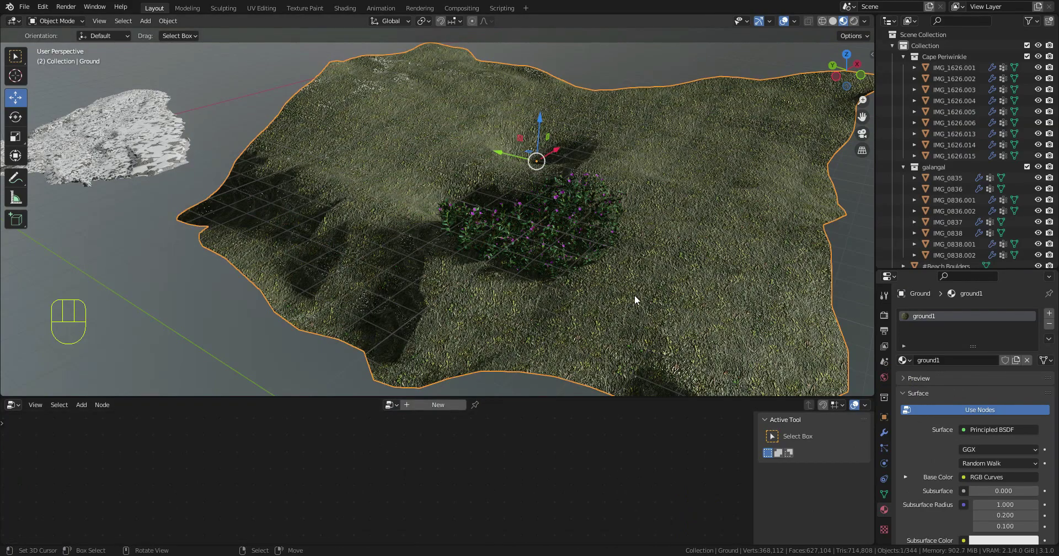
middle_click_drag(635, 295, 541, 171)
scroll(560, 234, "up", 2)
middle_click_drag(644, 189, 608, 199, "shift")
right_click(701, 138)
key("x")
left_click(700, 139)
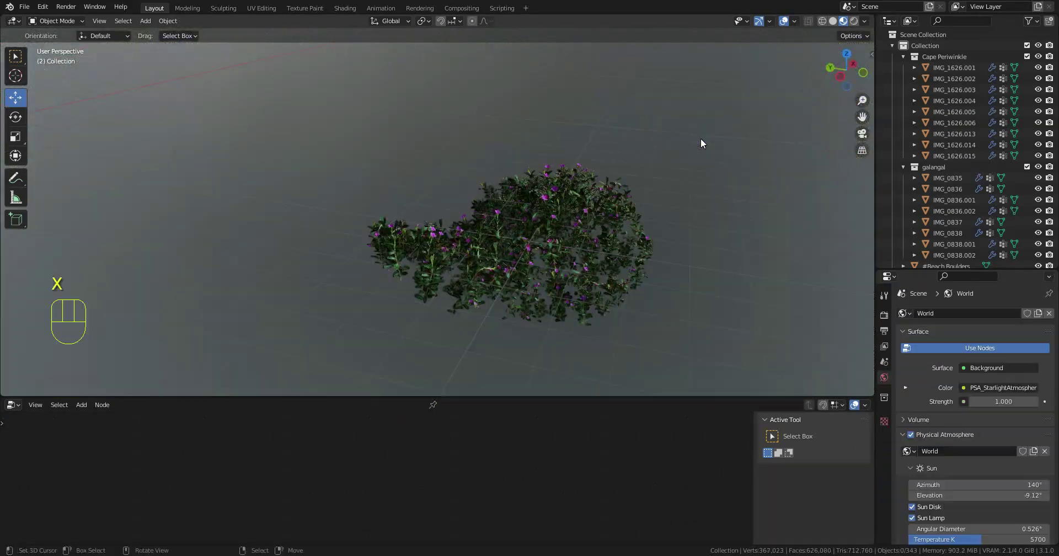
Step: Select the pasted Cape Periwinkle patch and replace Ground with the low terrain in its ground Object Info node
scroll(701, 138, "down", 7)
middle_click_drag(624, 173, 556, 324)
right_click(549, 239)
scroll(631, 222, "up", 3)
scroll(555, 324, "up", 2)
middle_click_drag(455, 477, 642, 552)
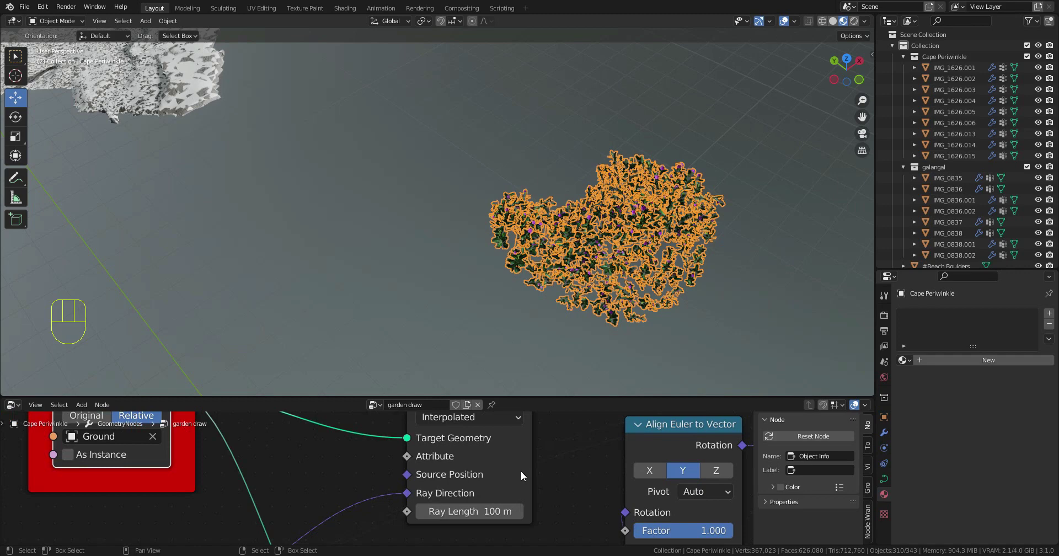
middle_click_drag(381, 483, 641, 552)
scroll(489, 459, "down", 5)
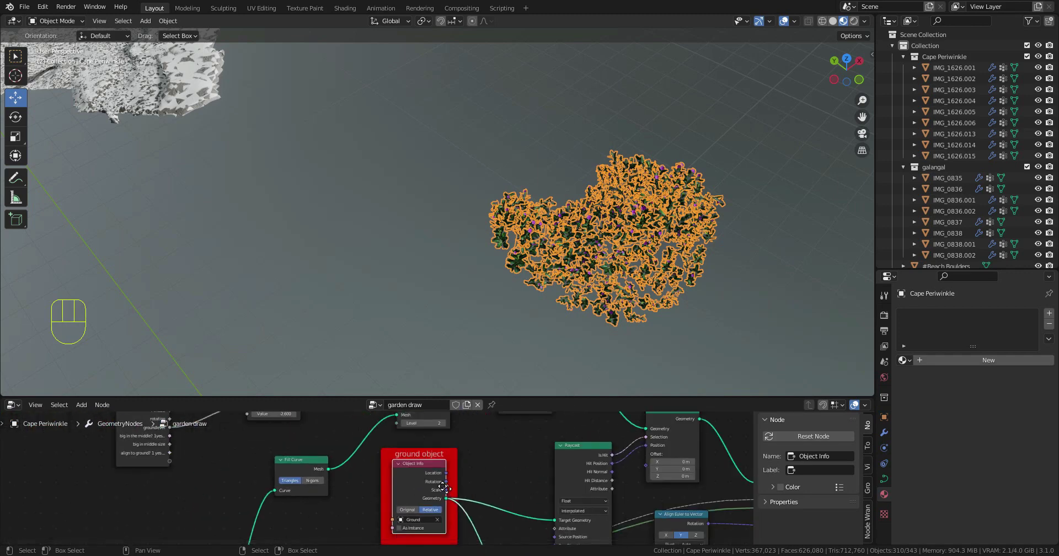
middle_click_drag(522, 276, 723, 314, "shift")
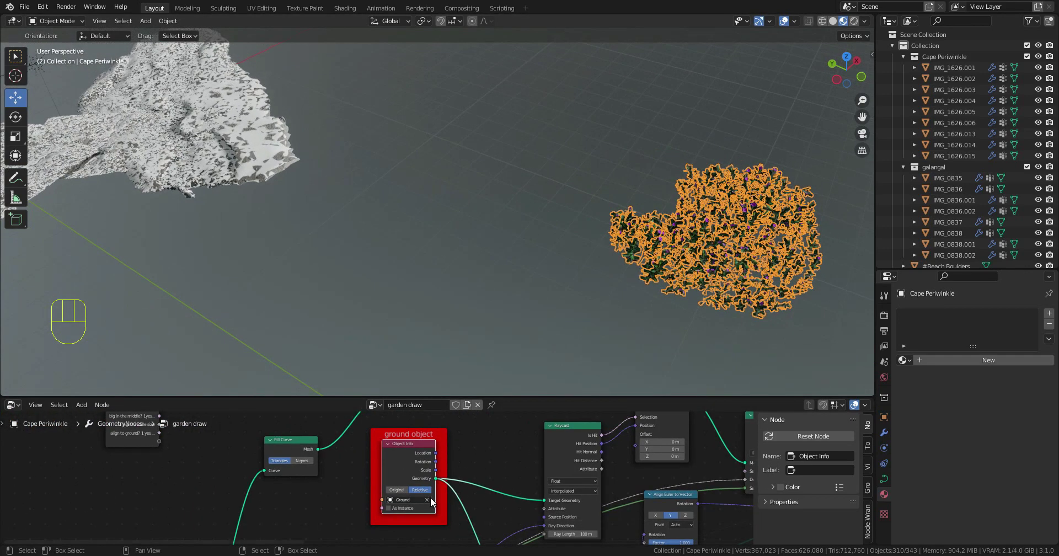
left_click(427, 500)
left_click(428, 500)
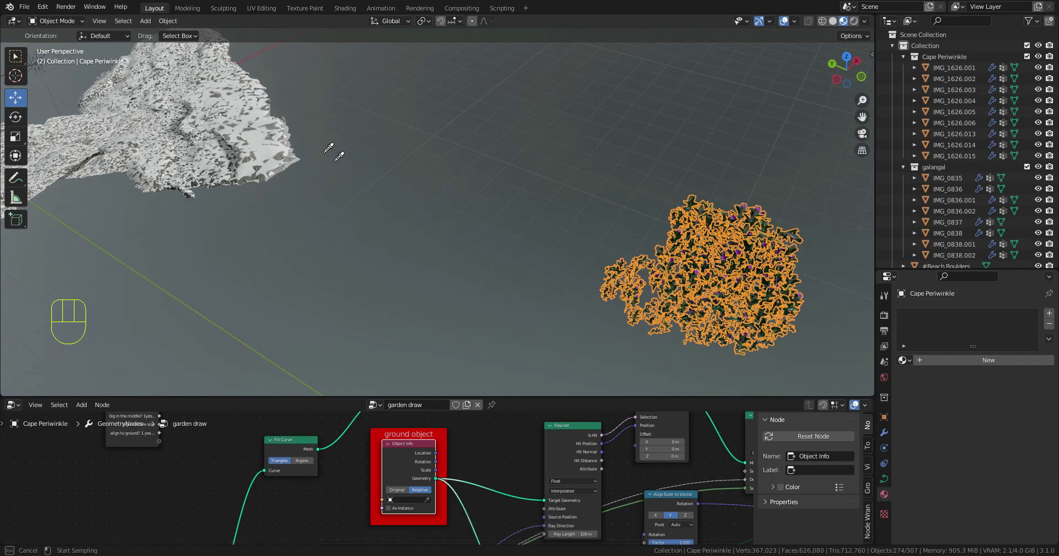
left_click(257, 132)
Step: Move the Cape Periwinkle patch across the scene onto the rock terrain
middle_click_drag(257, 132, 573, 211)
key("g")
left_click(237, 215)
left_click(339, 227)
key("shift+s")
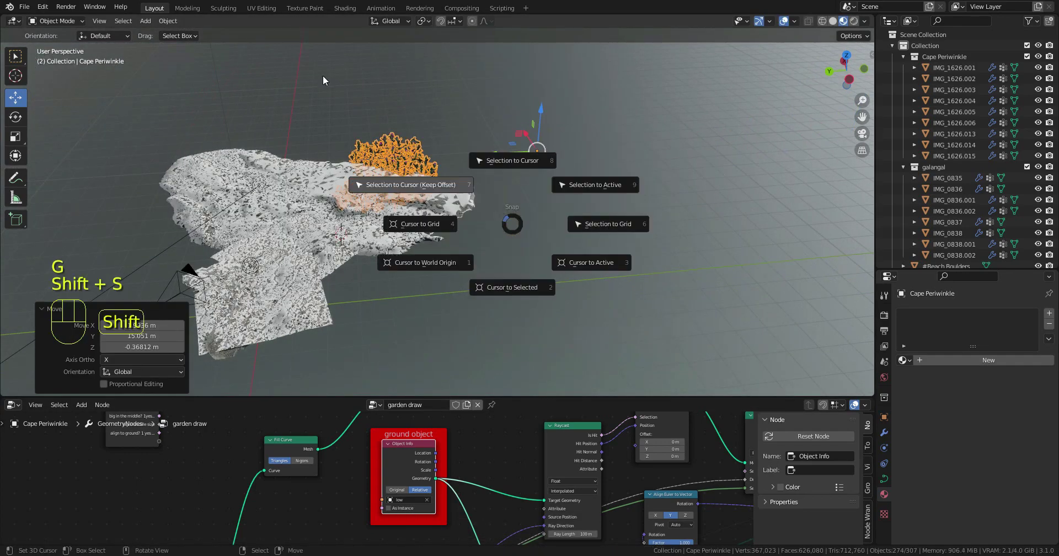
left_click(324, 80)
scroll(221, 193, "up", 4)
middle_click_drag(94, 285, 370, 239, "shift")
key("g")
left_click(651, 224)
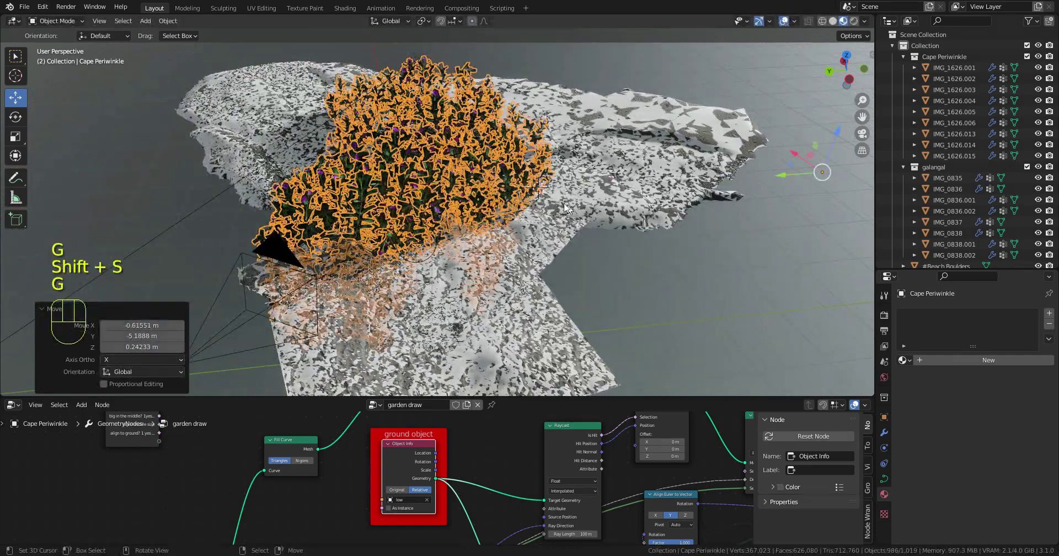
Step: Raise the Cape Periwinkle patch about 1.75 m above the rock surface and deselect it
middle_click_drag(651, 223, 594, 145)
key("g")
left_click(591, 78)
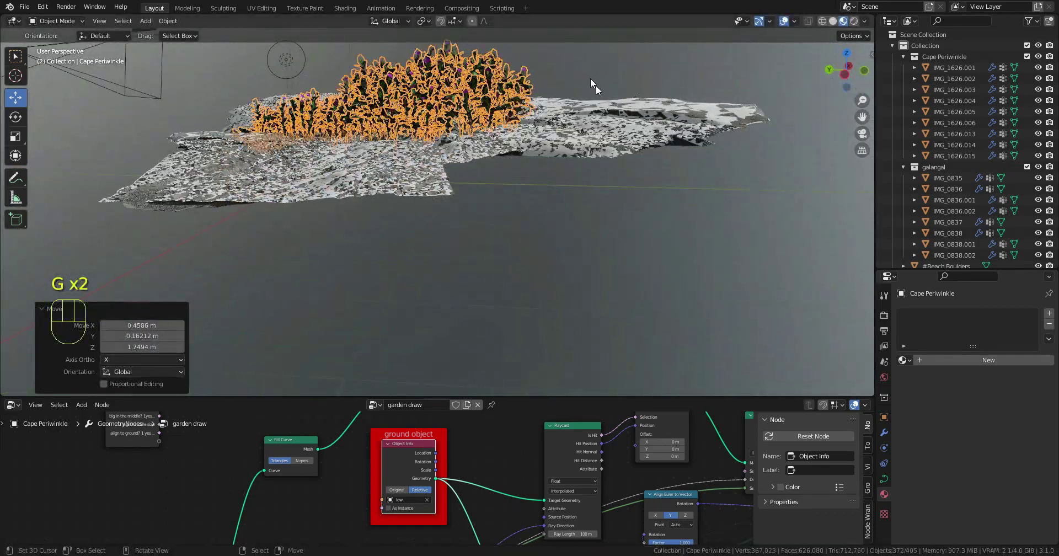
middle_click_drag(596, 85, 572, 161)
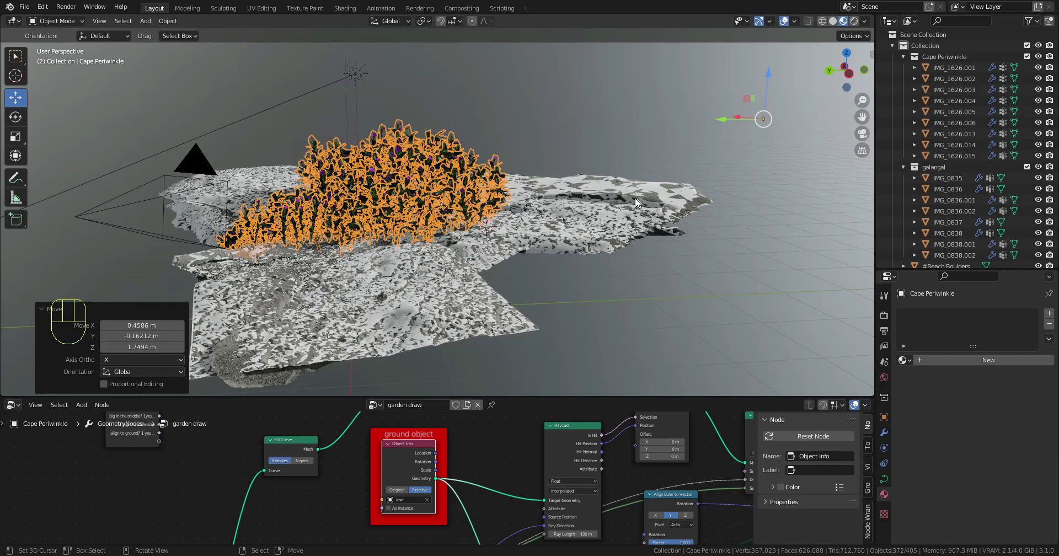
middle_click_drag(635, 190, 613, 202)
key("g")
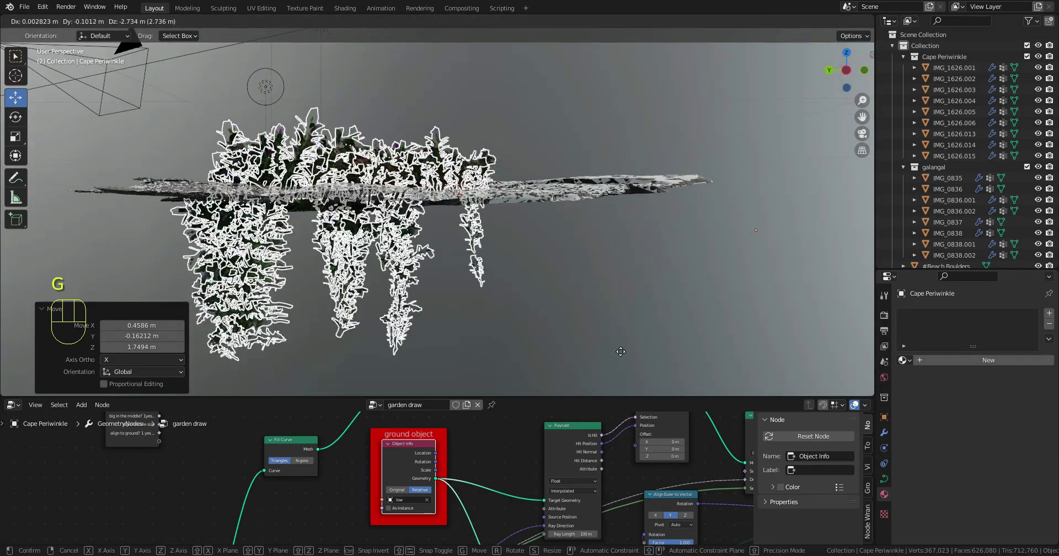
right_click(633, 286)
mouse_move(599, 108)
middle_mouse_down()
mouse_move(593, 183)
mouse_move(591, 108)
middle_mouse_up()
left_click(618, 118)
scroll(607, 99, "up", 4)
scroll(625, 93, "down", 6)
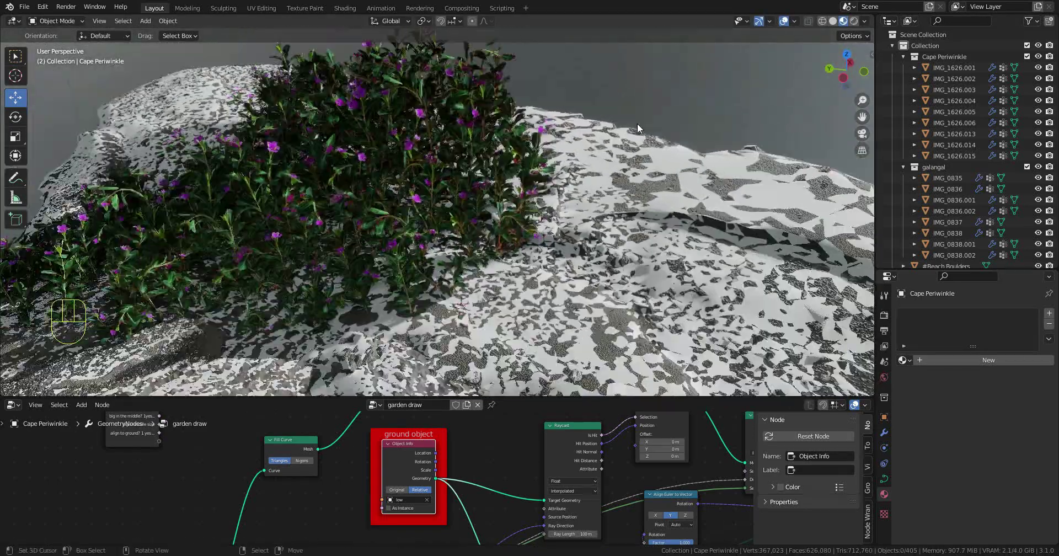
Step: Select the low terrain and hide it in the viewport, leaving the detailed rock terrain shown beneath the plants
left_click(702, 200)
key("g")
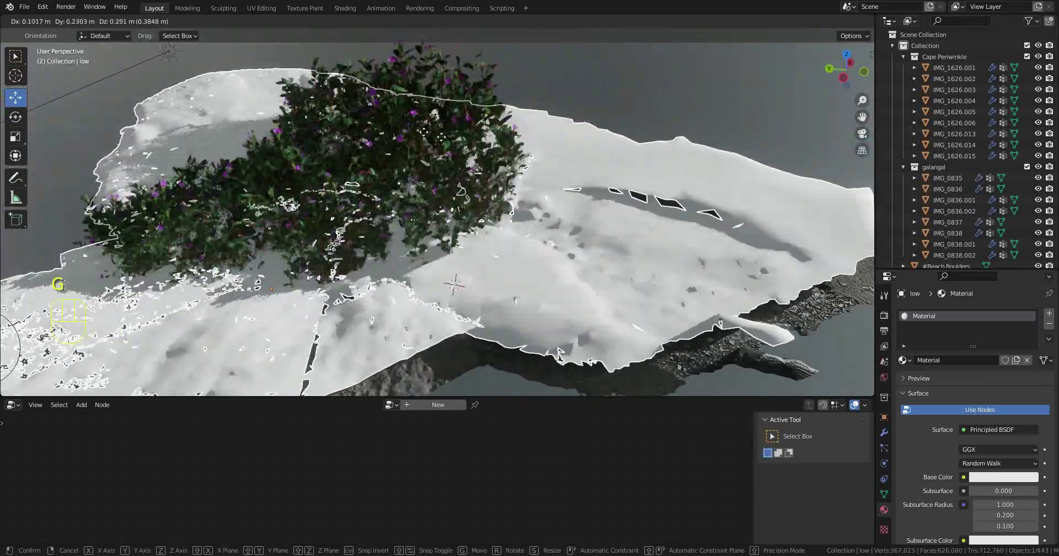
right_click(634, 142)
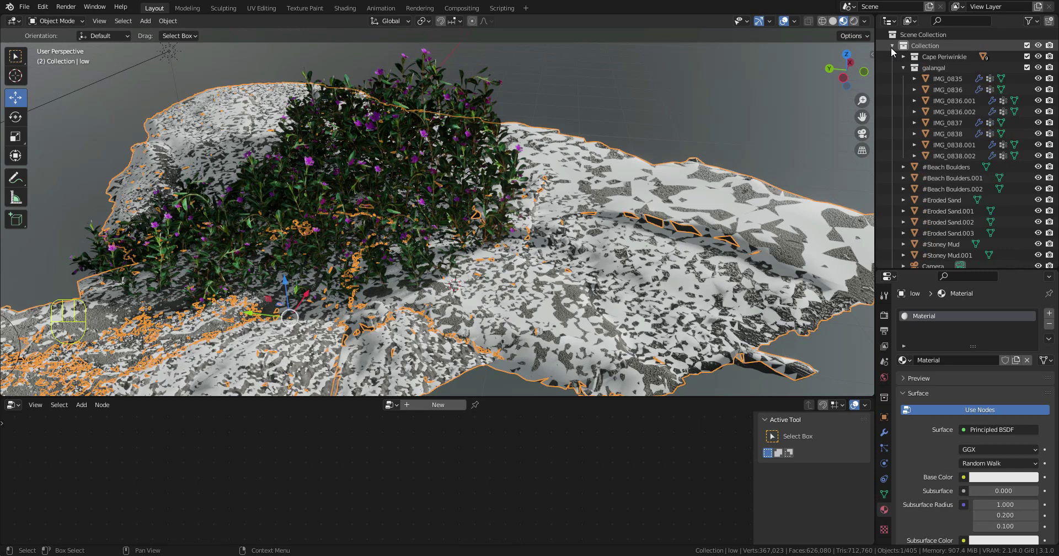
left_click(903, 57)
scroll(956, 101, "down", 5)
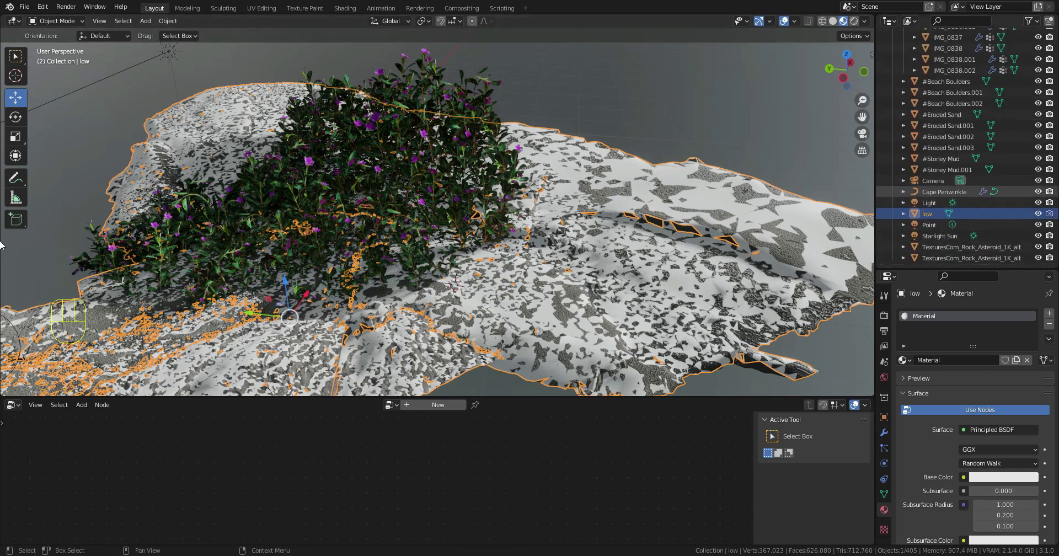
left_click(1039, 214)
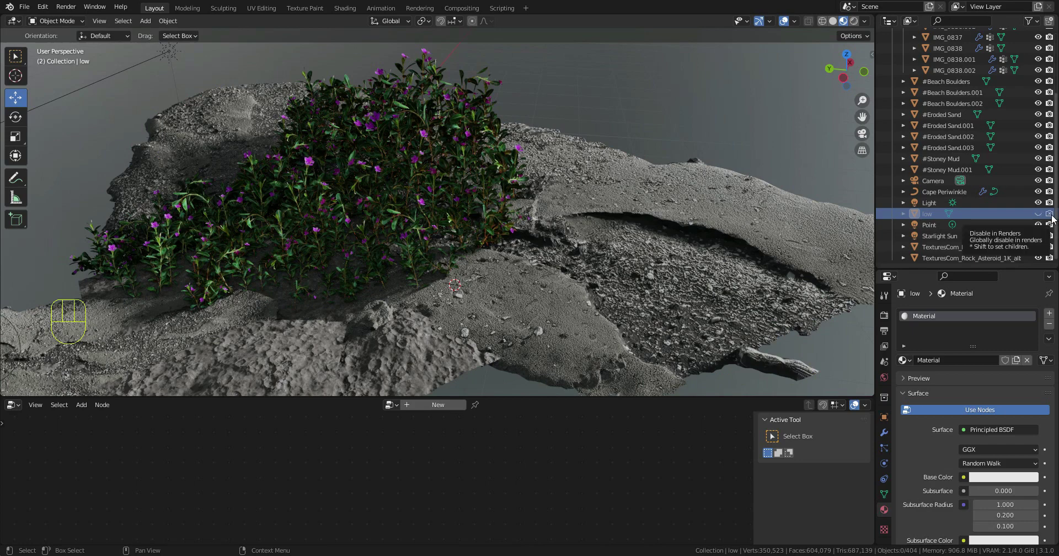
middle_click_drag(509, 161, 535, 159)
Step: Set the Cape Periwinkle patch's Maxsize to 0.370 and Minsize to 0.260 in its geometry nodes modifier
left_click(535, 160)
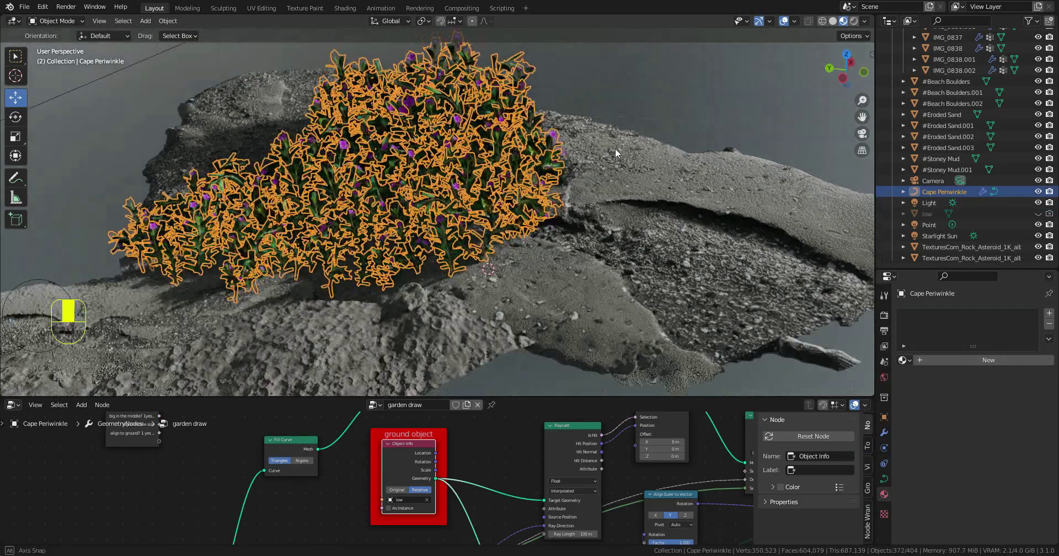
left_click(884, 479)
left_click(884, 432)
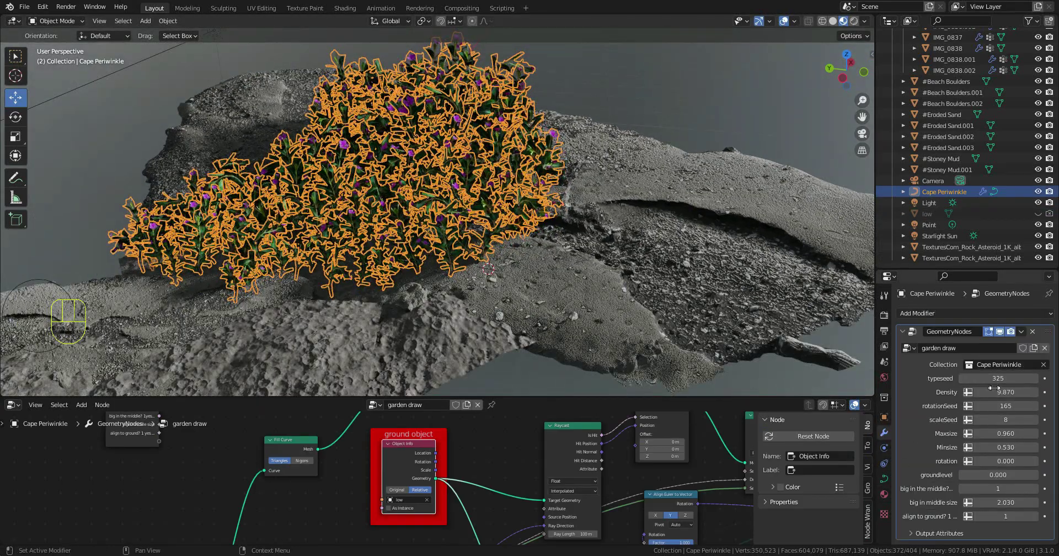
mouse_move(1006, 434)
left_mouse_down()
mouse_move(963, 434)
mouse_move(1017, 447)
left_mouse_up()
right_click(688, 97)
mouse_move(688, 97)
middle_mouse_down()
mouse_move(717, 110)
mouse_move(698, 94)
mouse_move(694, 115)
mouse_move(680, 109)
mouse_move(775, 99)
middle_mouse_up()
scroll(717, 111, "up", 3)
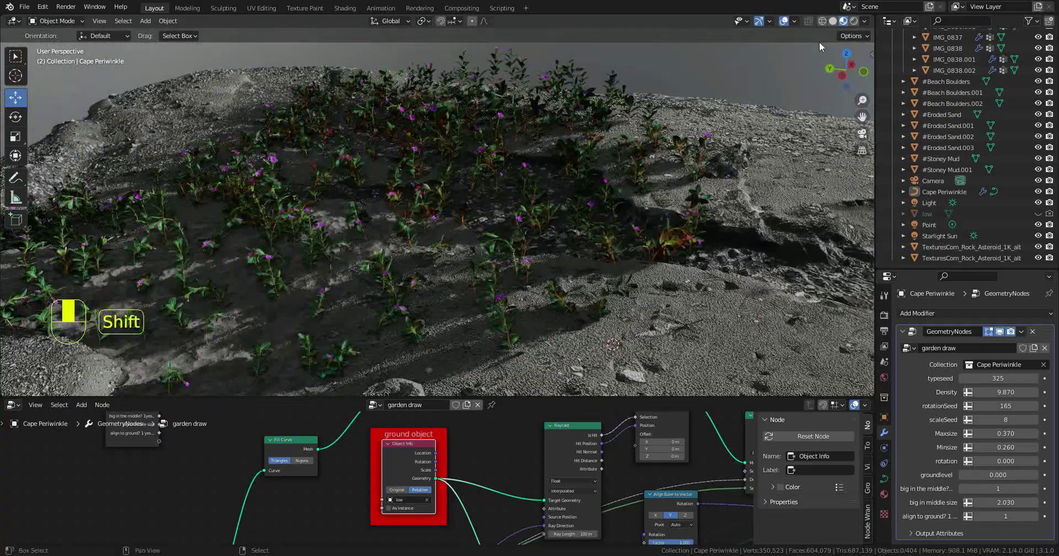
Step: Preview the plants on the terrain in rendered shading and return to material preview
left_click(855, 21)
mouse_move(718, 227)
middle_mouse_down()
mouse_move(757, 233)
mouse_move(734, 223)
mouse_move(804, 147)
middle_mouse_up()
left_click(842, 21)
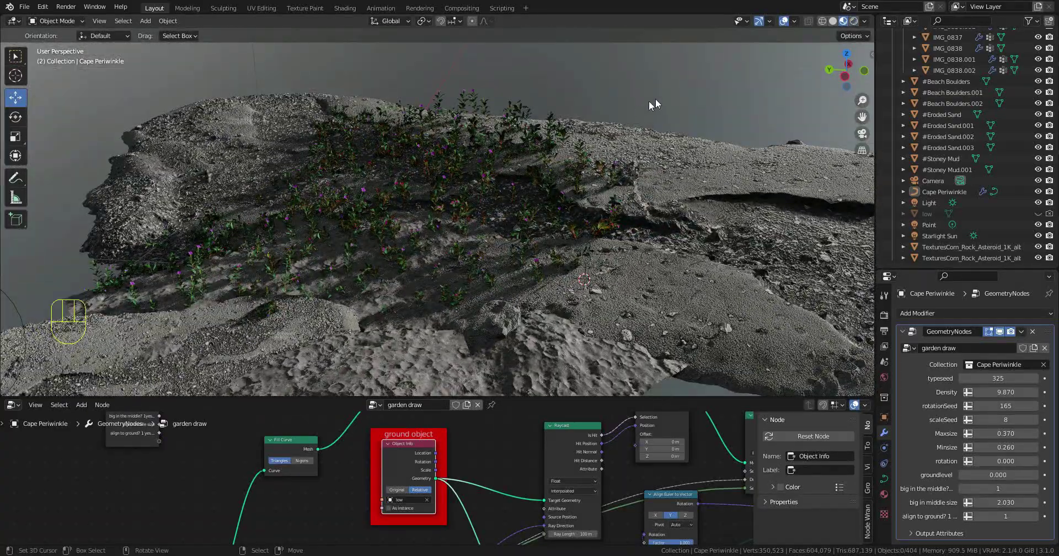
mouse_move(619, 110)
middle_mouse_down()
mouse_move(534, 130)
mouse_move(577, 185)
middle_mouse_up()
Step: Select the Cape Periwinkle patch, reposition it on the rock terrain's slope and deselect it
left_click(534, 130)
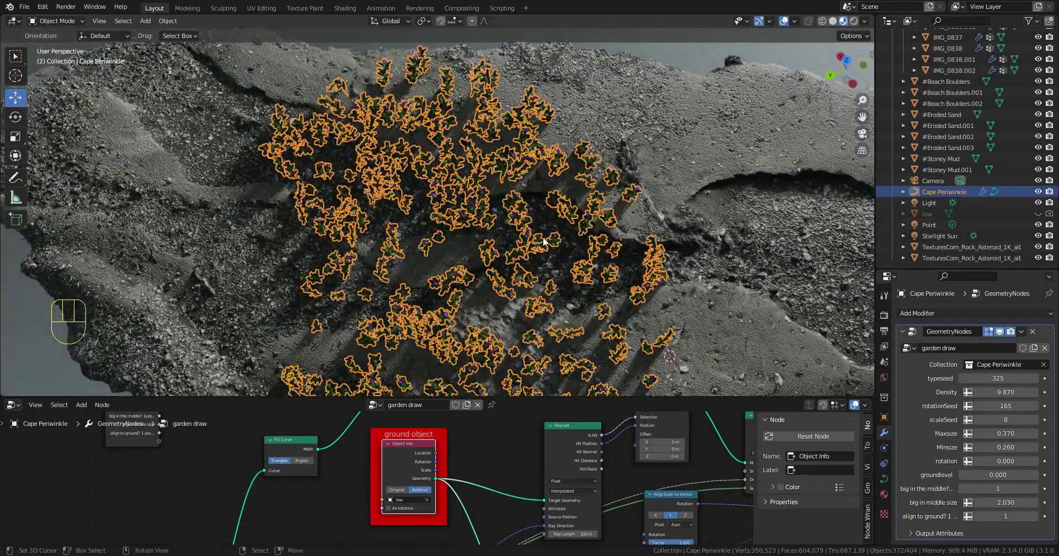
middle_click_drag(547, 243, 538, 198, "shift")
key("g")
left_click(823, 290)
left_click(823, 293)
middle_click_drag(823, 292, 787, 182)
middle_click_drag(786, 182, 766, 227, "shift")
middle_click_drag(766, 227, 607, 243, "shift")
scroll(762, 271, "up", 3)
scroll(627, 304, "up", 2)
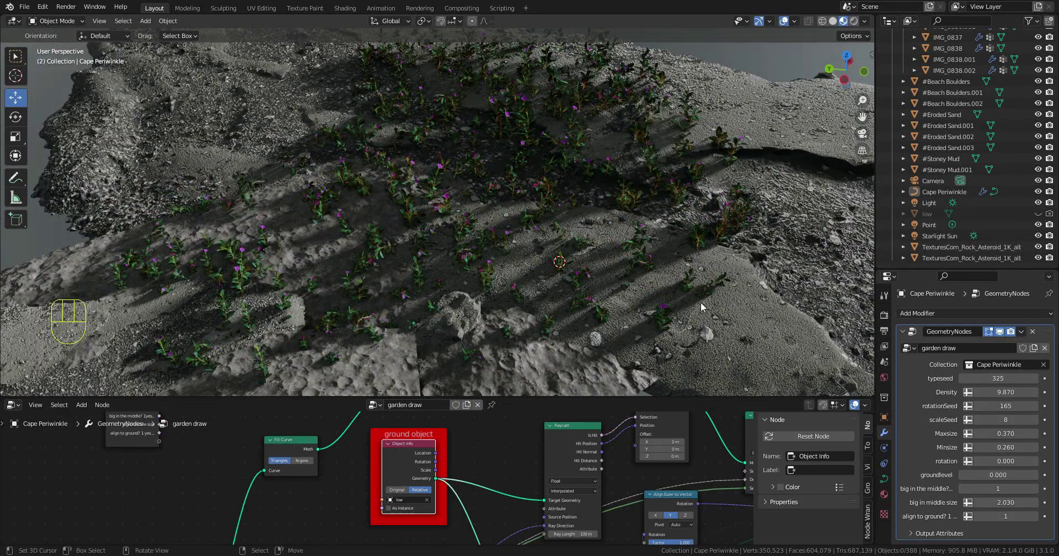
middle_click_drag(753, 230, 746, 215)
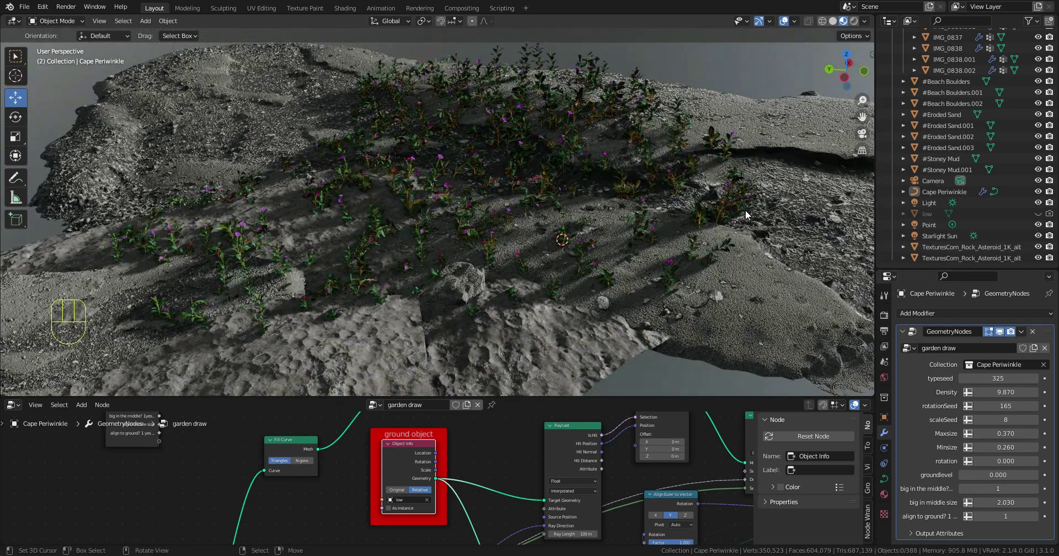